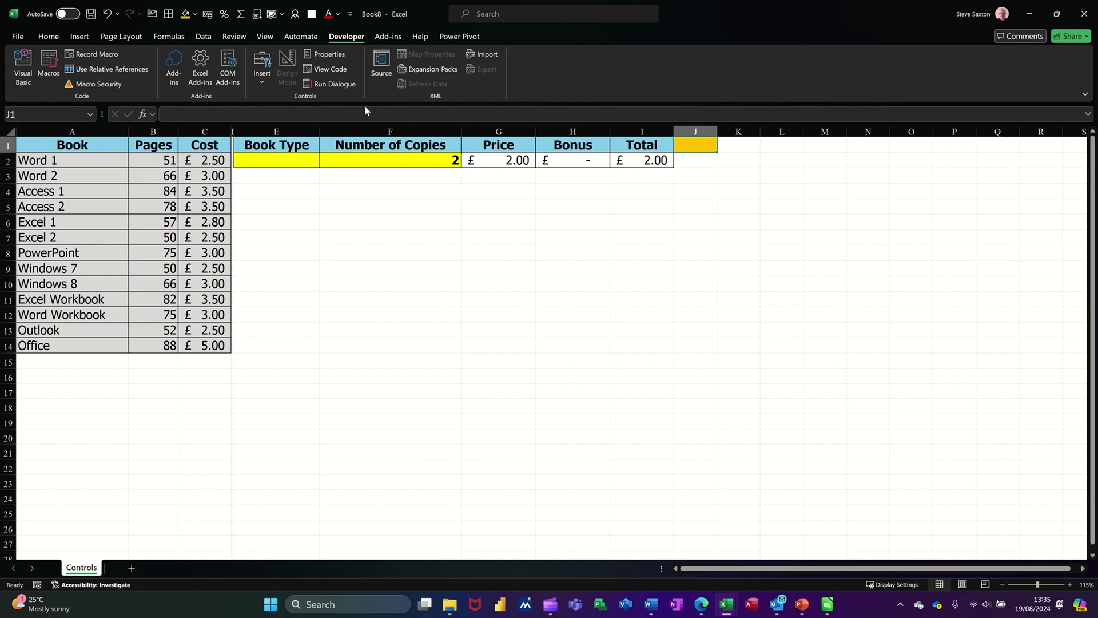
- Check in the ribbon customisation options that the Developer tab is enabled
{"action": "right_click", "coordinate": [302, 38]}
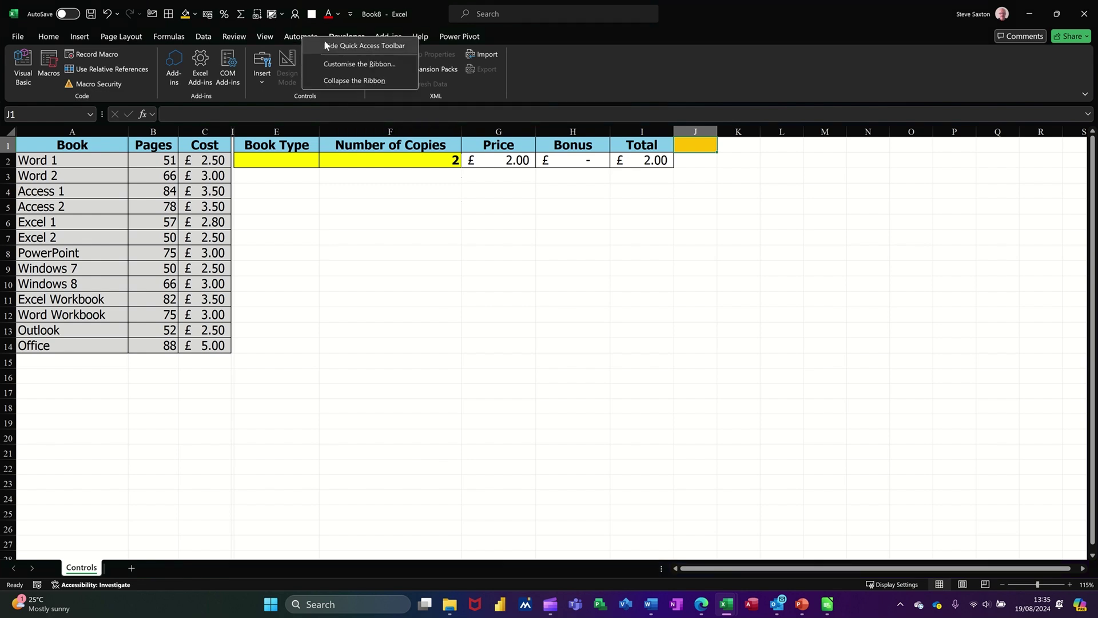
{"action": "left_click", "coordinate": [348, 64]}
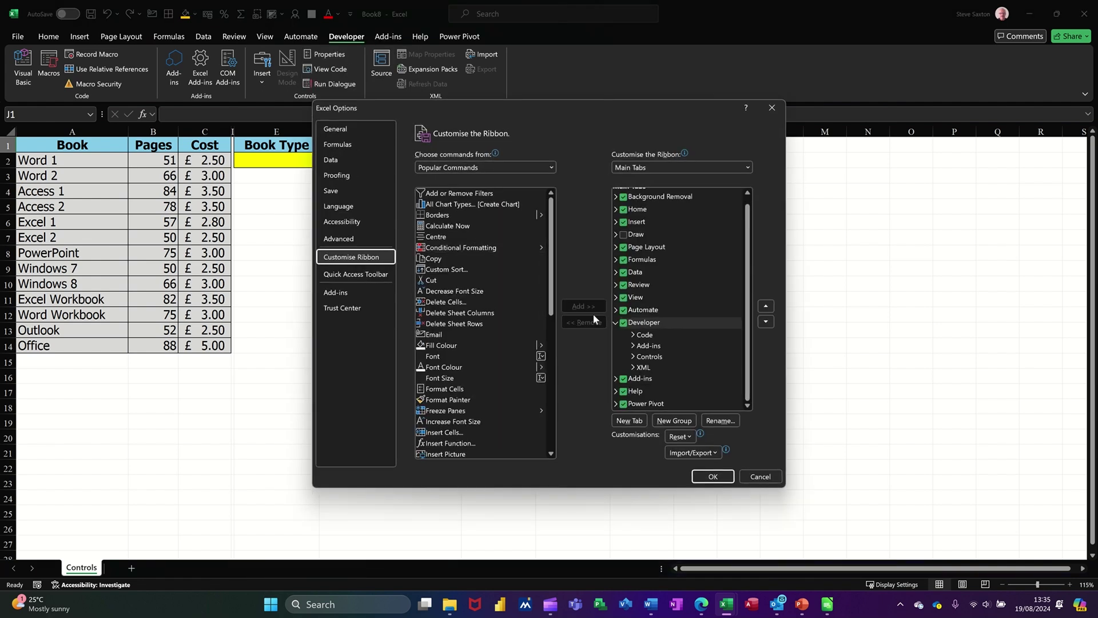
{"action": "left_click", "coordinate": [624, 324]}
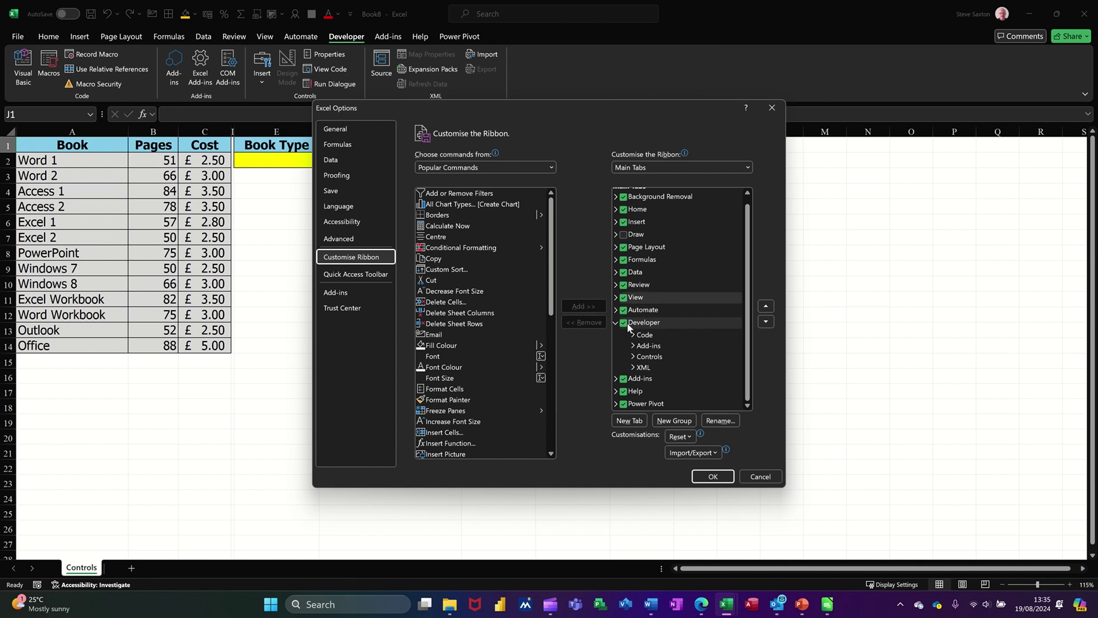
{"action": "left_click", "coordinate": [712, 477]}
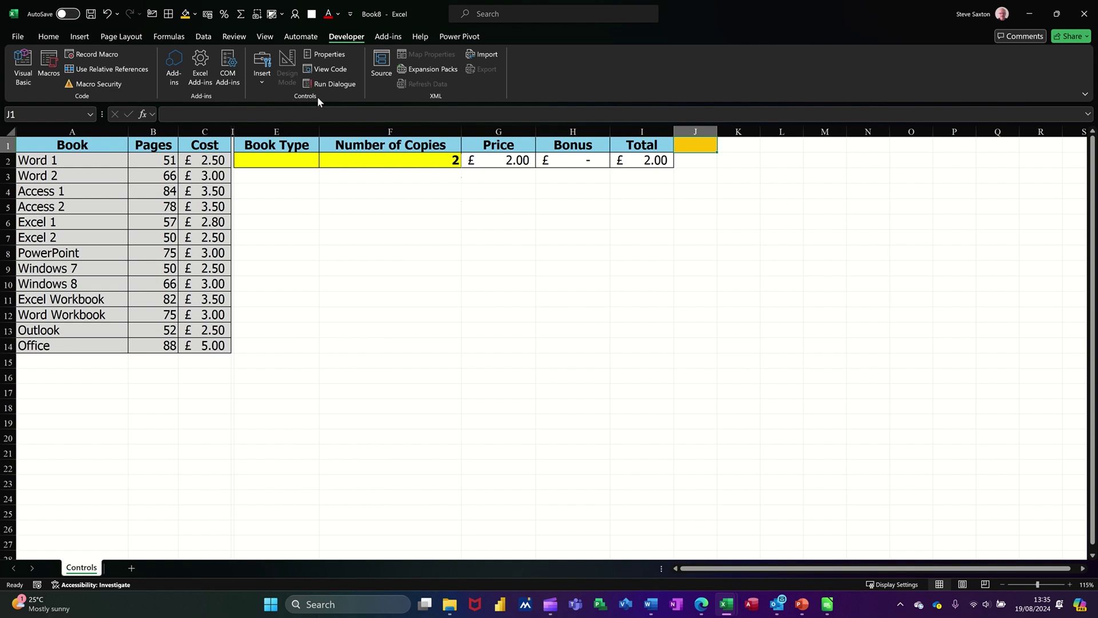
- Insert a spinner form control under the Number of Copies cell, spanning about rows 4 to 7 of column F
{"action": "left_click", "coordinate": [266, 82]}
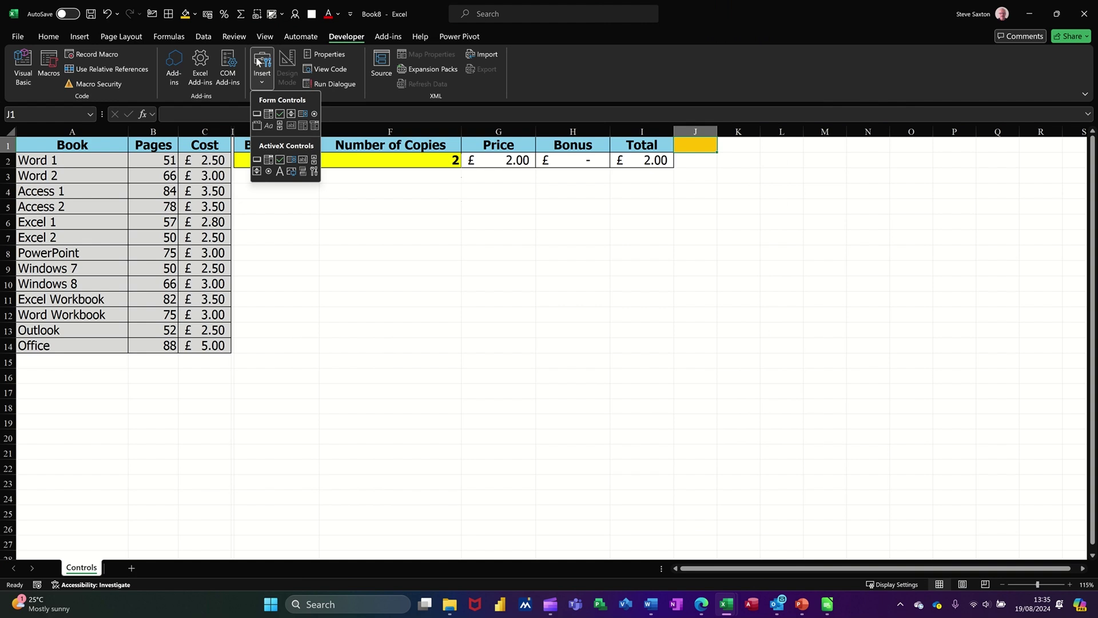
{"action": "left_click", "coordinate": [292, 117]}
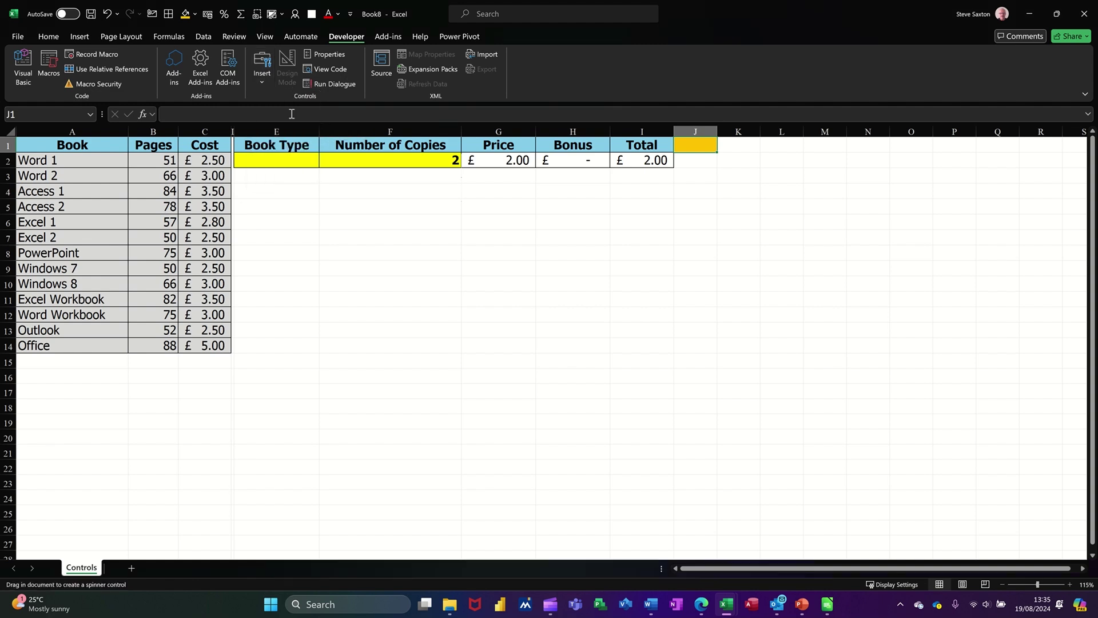
{"action": "left_click_drag", "start_coordinate": [370, 190], "coordinate": [404, 235]}
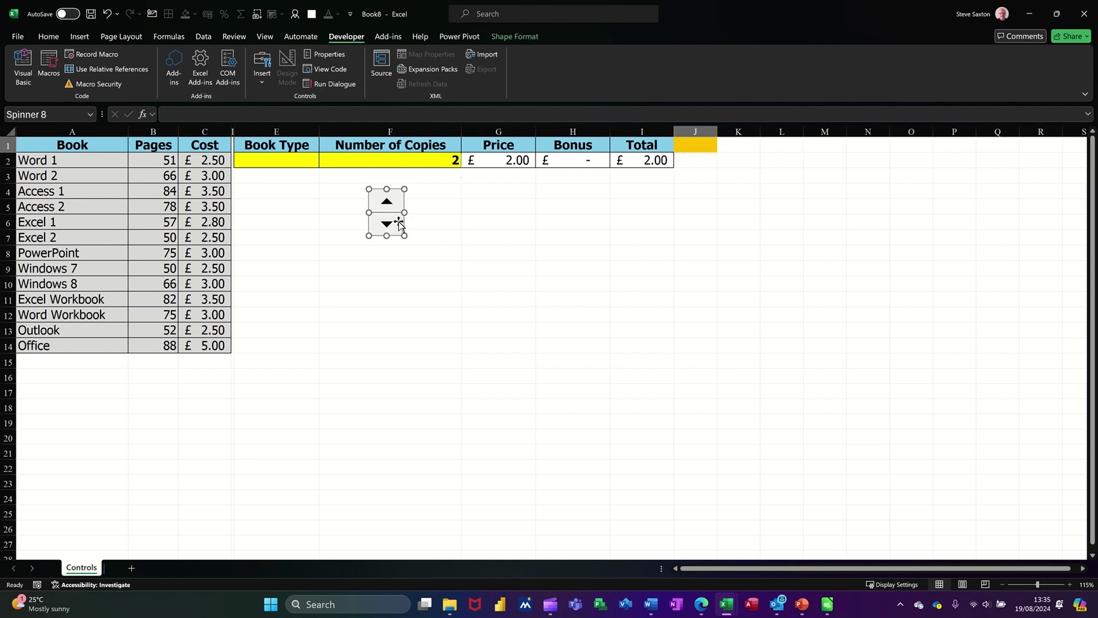
- Link the spinner to cell F2 in its control settings and use it to raise the number of copies to 4
{"action": "right_click", "coordinate": [381, 199]}
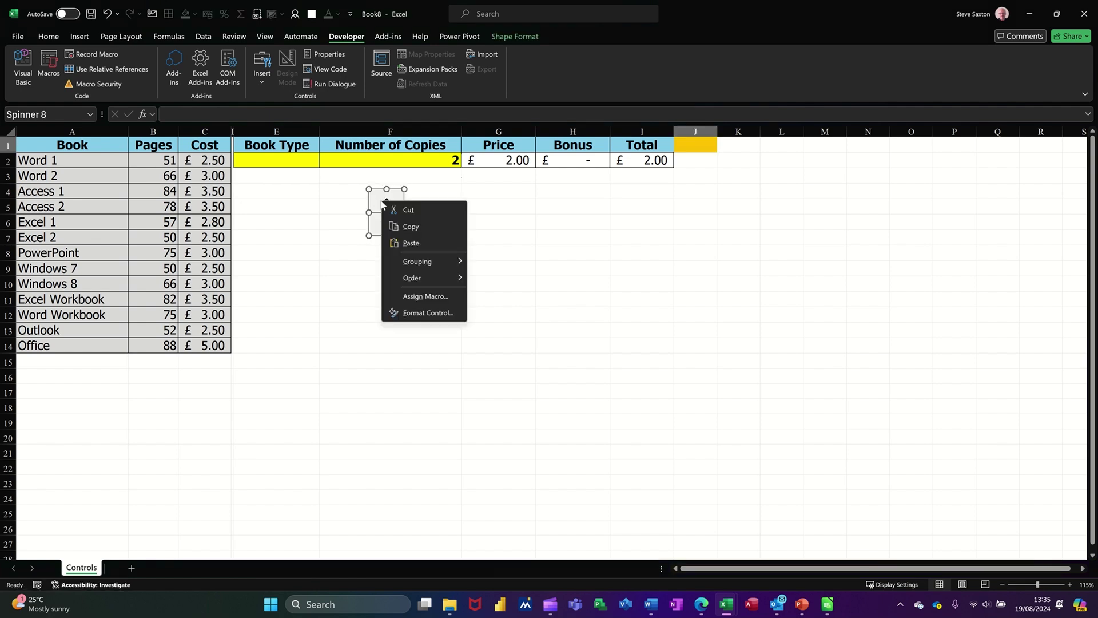
{"action": "left_click", "coordinate": [422, 314]}
{"action": "left_click_drag", "start_coordinate": [192, 303], "coordinate": [429, 300]}
{"action": "left_click", "coordinate": [415, 319]}
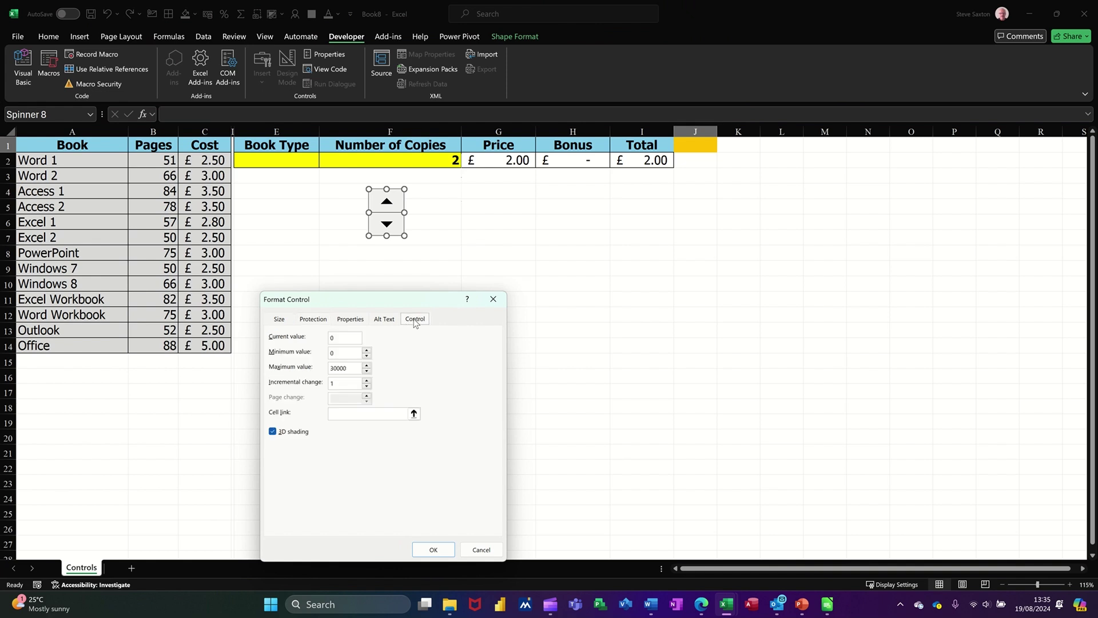
{"action": "left_click", "coordinate": [361, 411]}
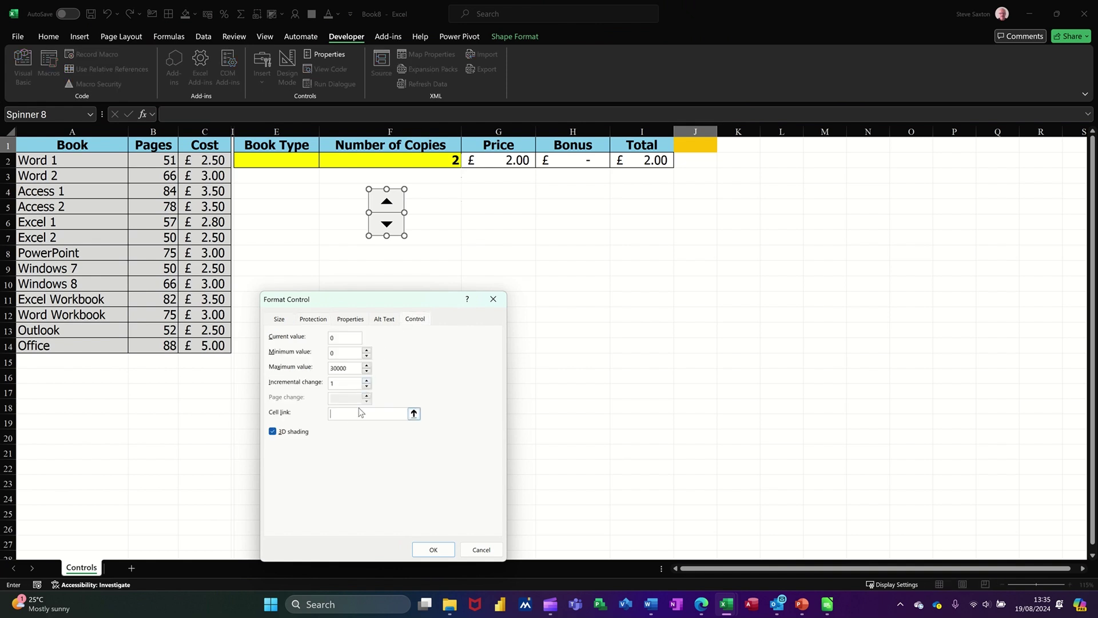
{"action": "left_click", "coordinate": [409, 161]}
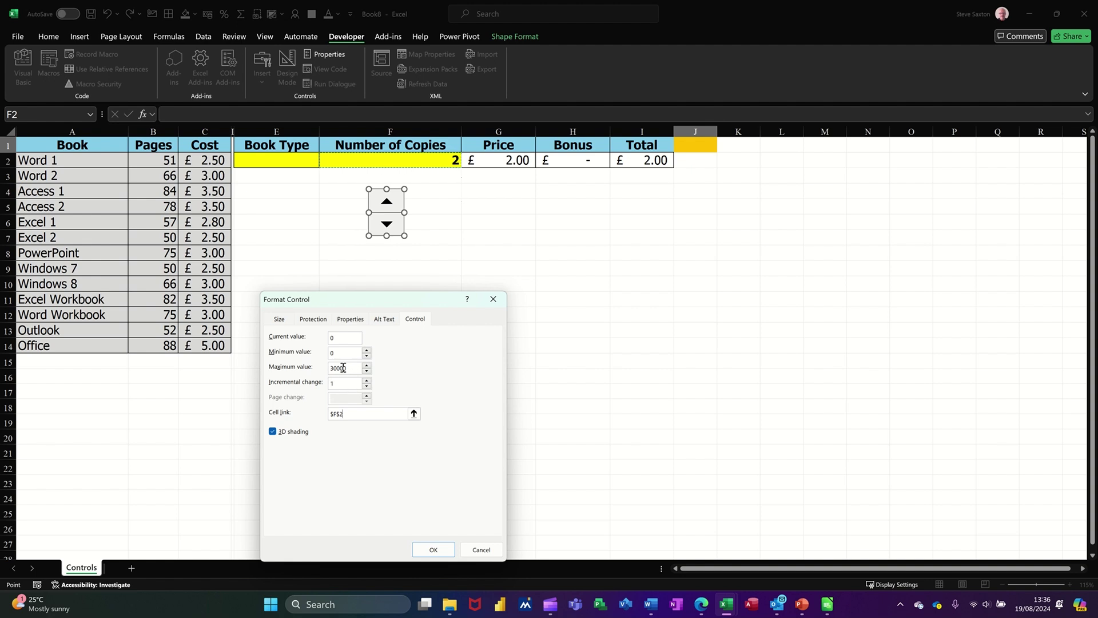
{"action": "left_click", "coordinate": [433, 549]}
{"action": "left_click", "coordinate": [446, 238]}
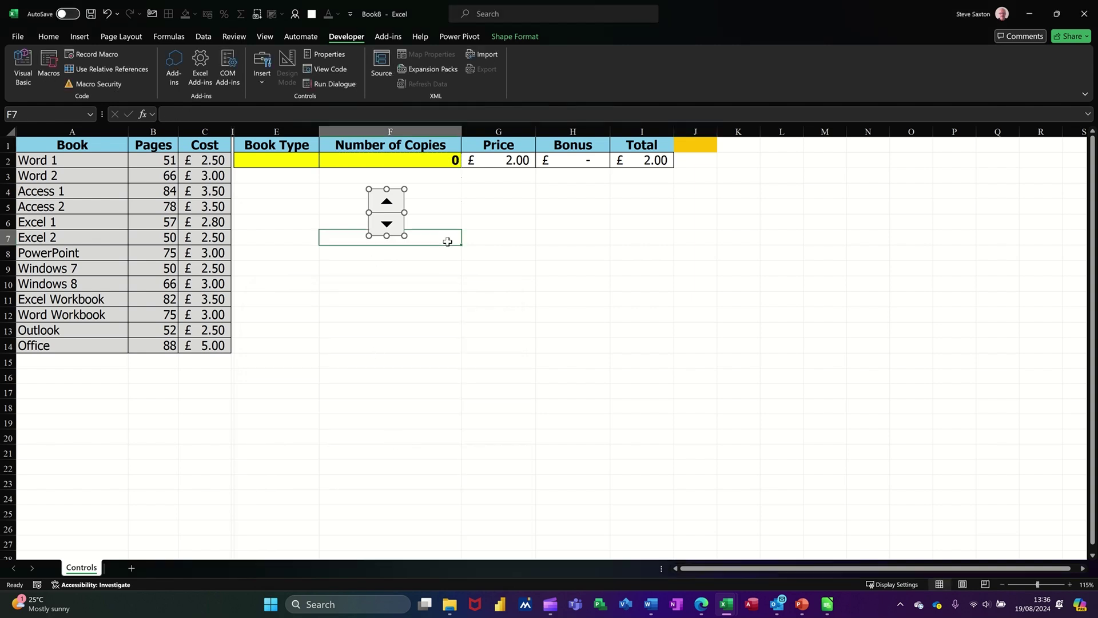
{"action": "left_click", "coordinate": [386, 202]}
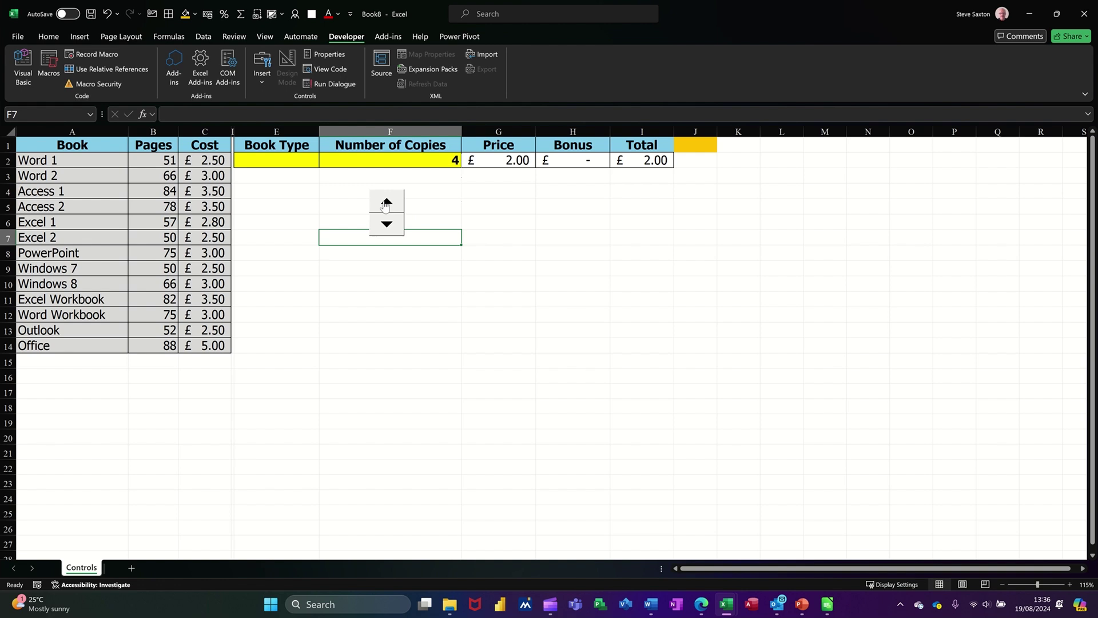
- Add list data validation with the source =courses to the Book Type cell E2 and choose Word 2 from it
{"action": "left_click", "coordinate": [291, 154]}
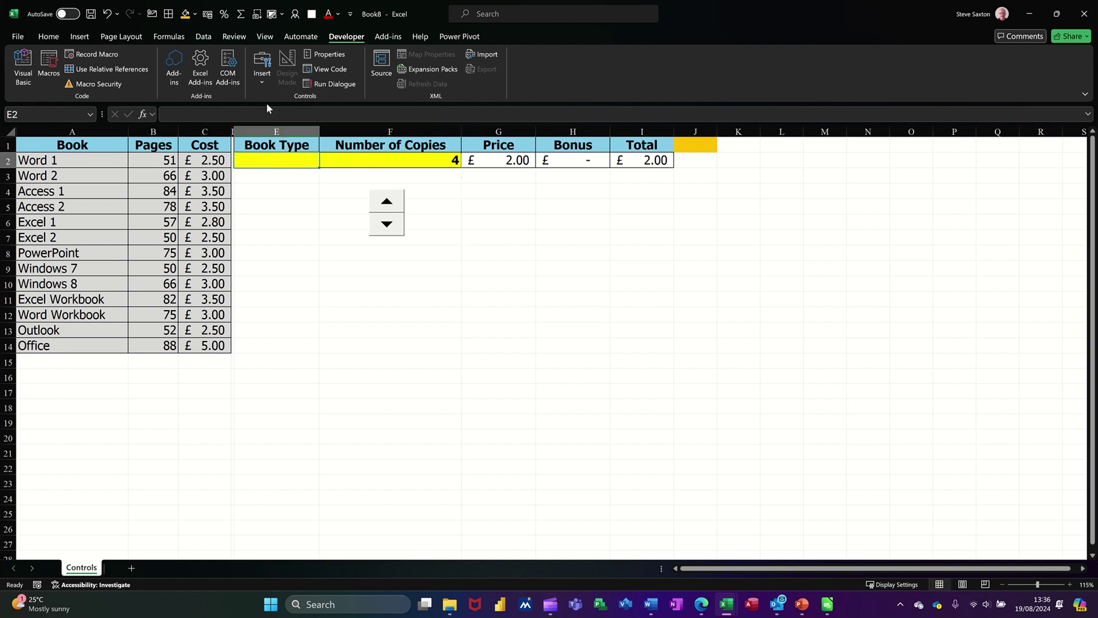
{"action": "left_click", "coordinate": [203, 38]}
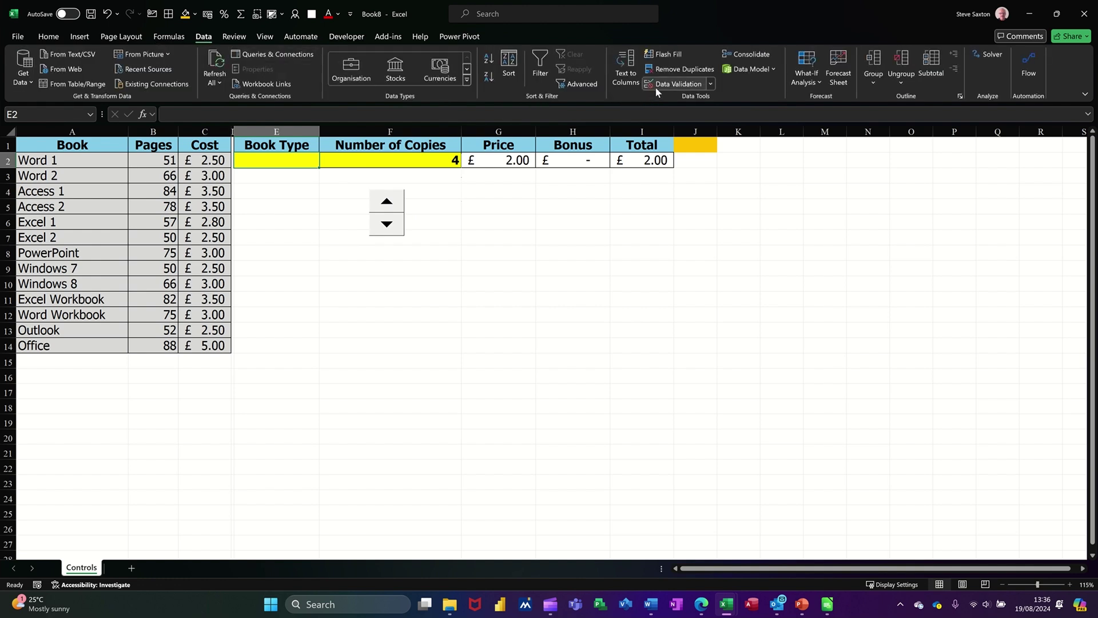
{"action": "left_click", "coordinate": [675, 84]}
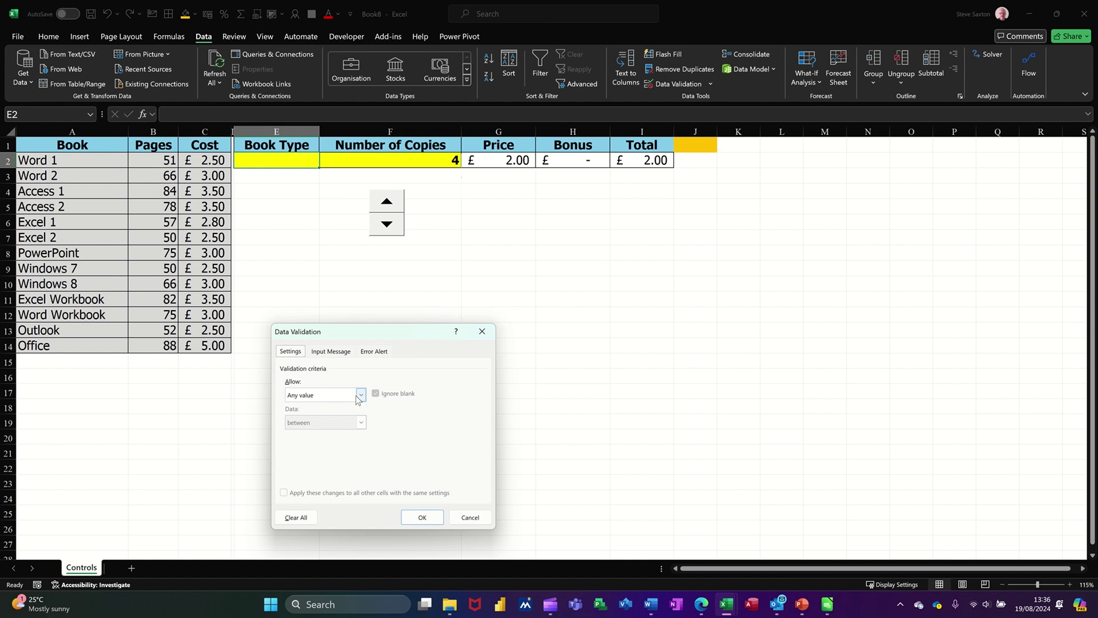
{"action": "left_click", "coordinate": [360, 395]}
{"action": "left_click", "coordinate": [322, 433]}
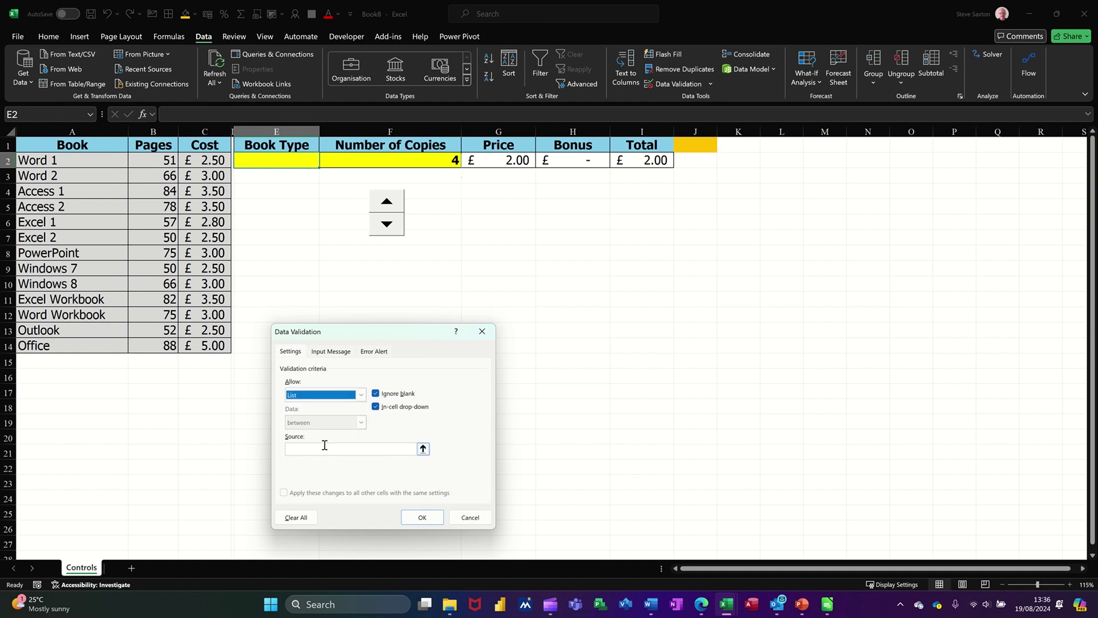
{"action": "left_click", "coordinate": [325, 447]}
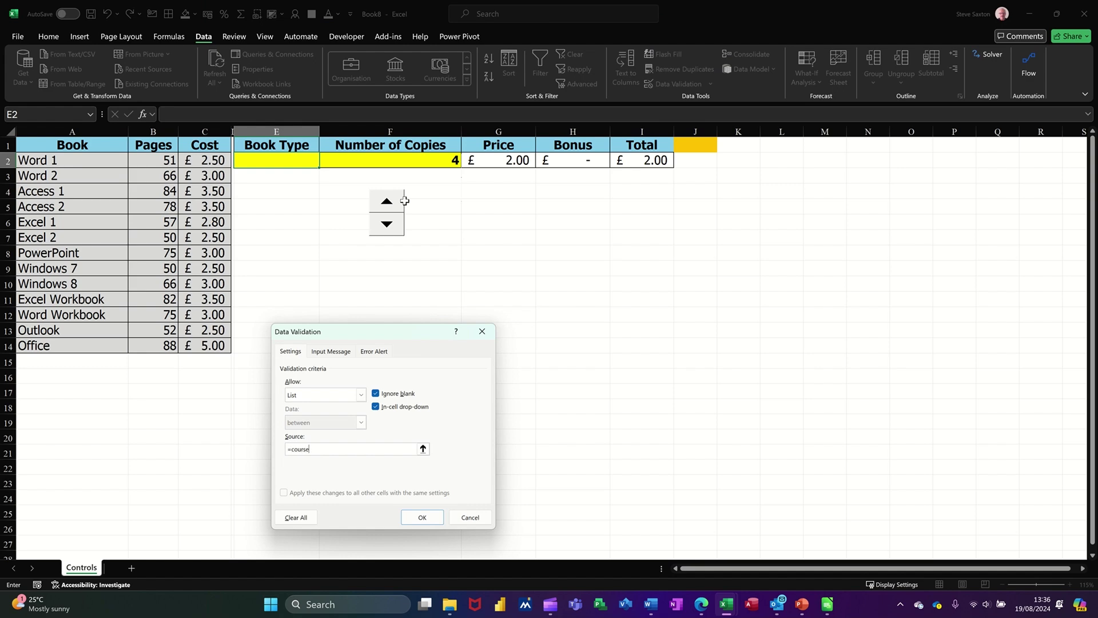
{"action": "left_click", "coordinate": [422, 517]}
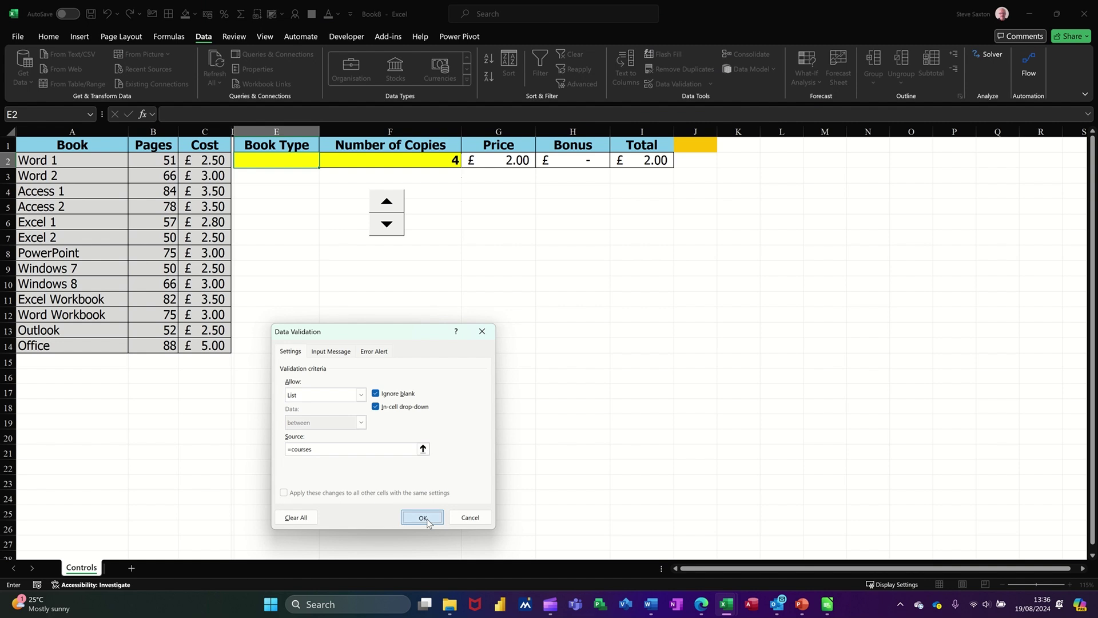
{"action": "left_click", "coordinate": [324, 162]}
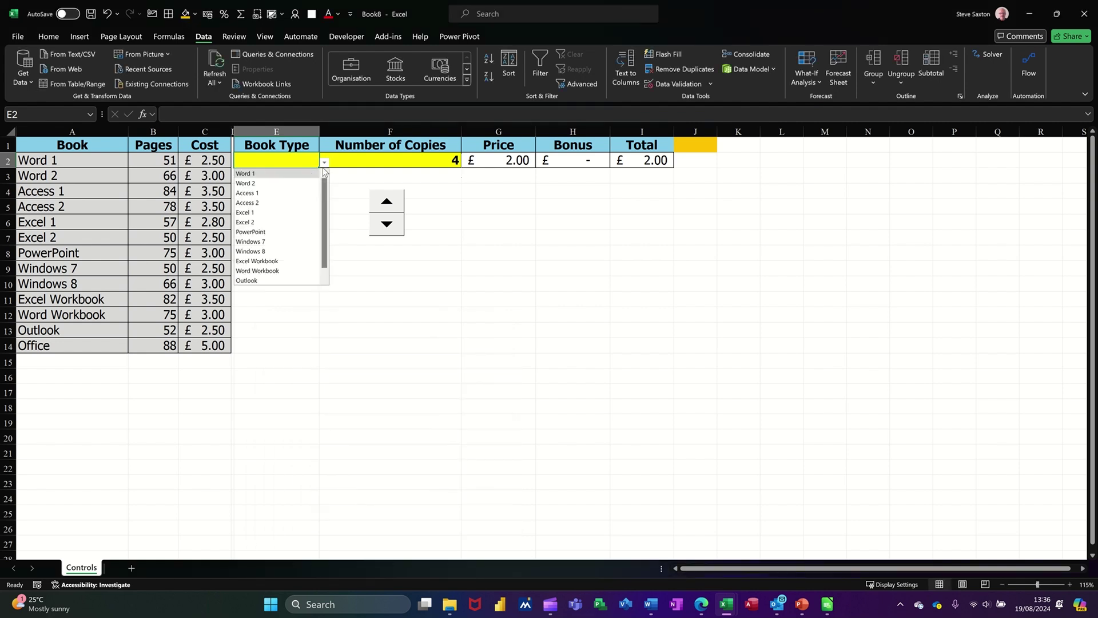
{"action": "left_click", "coordinate": [282, 184]}
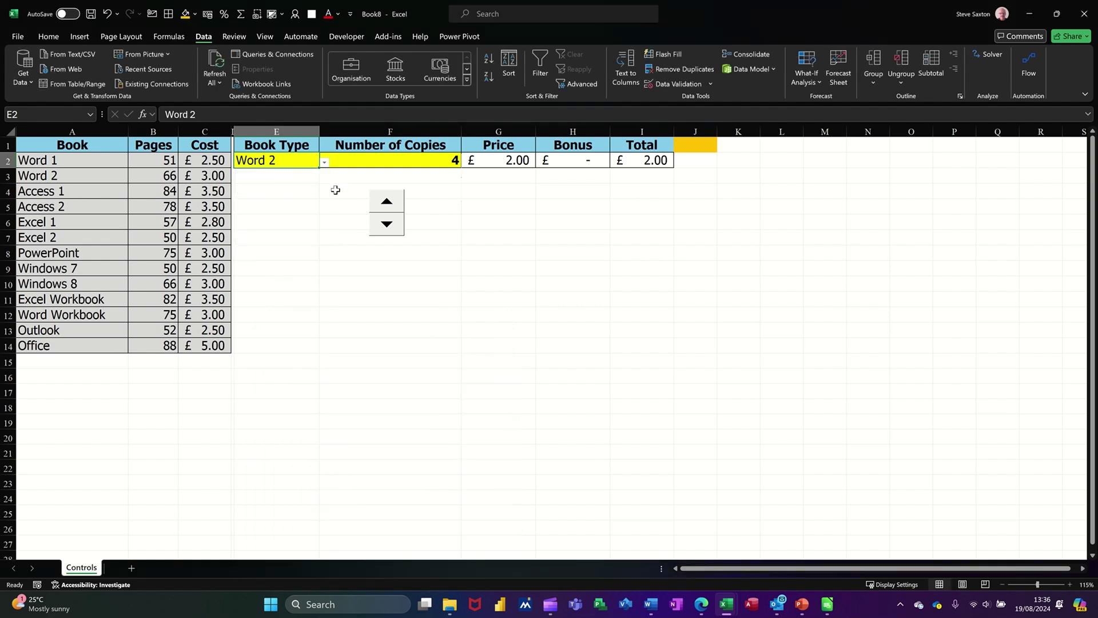
- Replace the price in G2 with the formula =VLOOKUP(E2,training,3,0)
{"action": "left_click", "coordinate": [491, 160]}
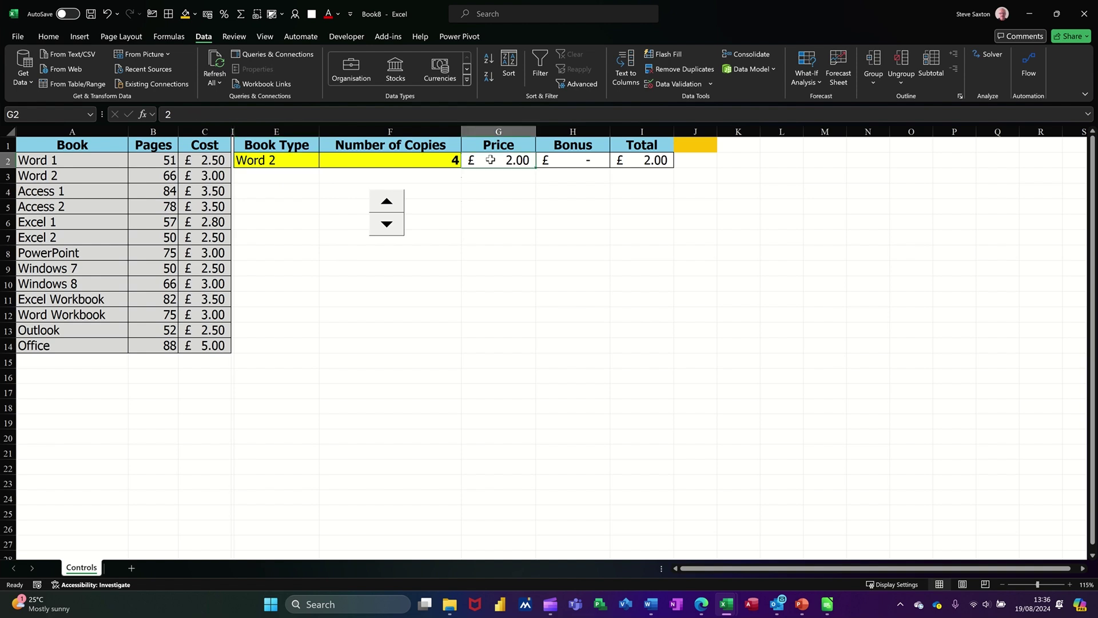
{"action": "key", "text": "Delete"}
{"action": "type", "text": "="}
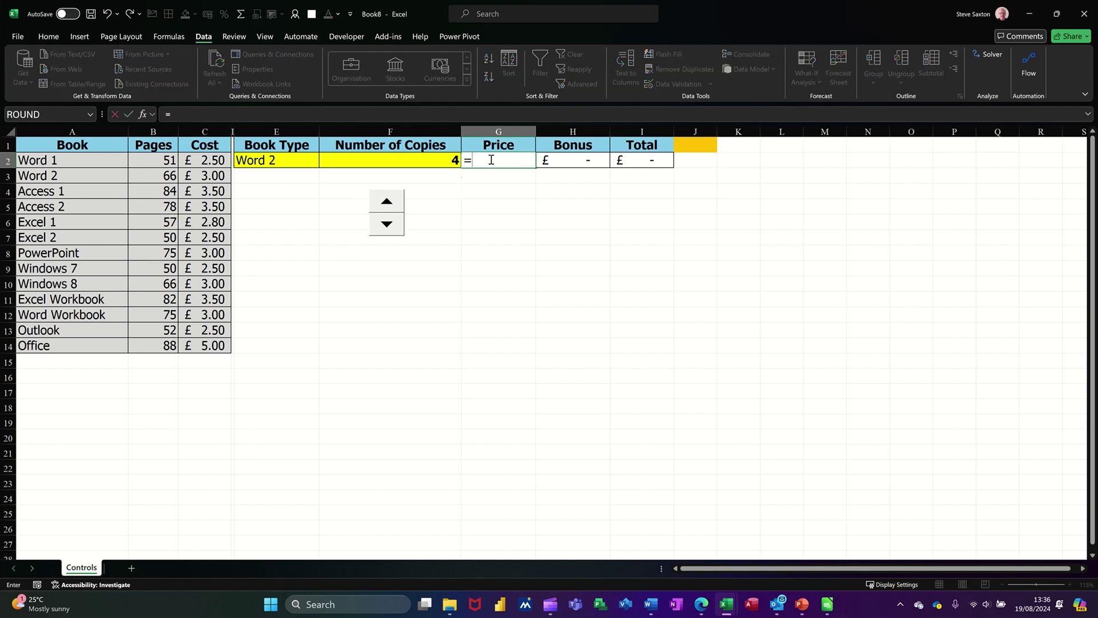
{"action": "type", "text": "vl"}
{"action": "key", "text": "Tab"}
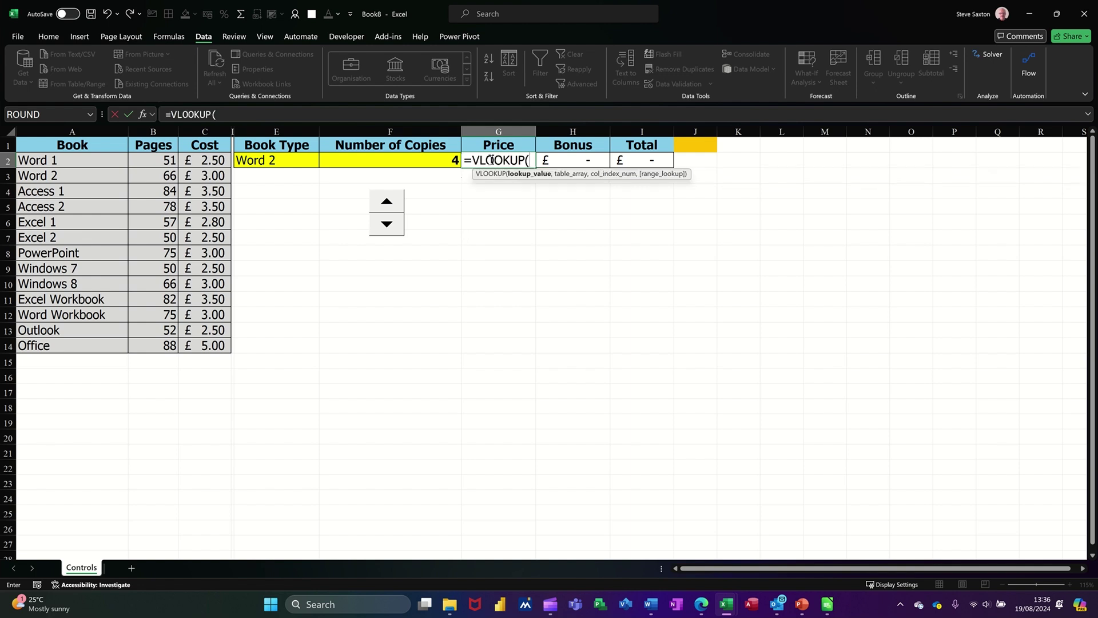
{"action": "left_click", "coordinate": [289, 162]}
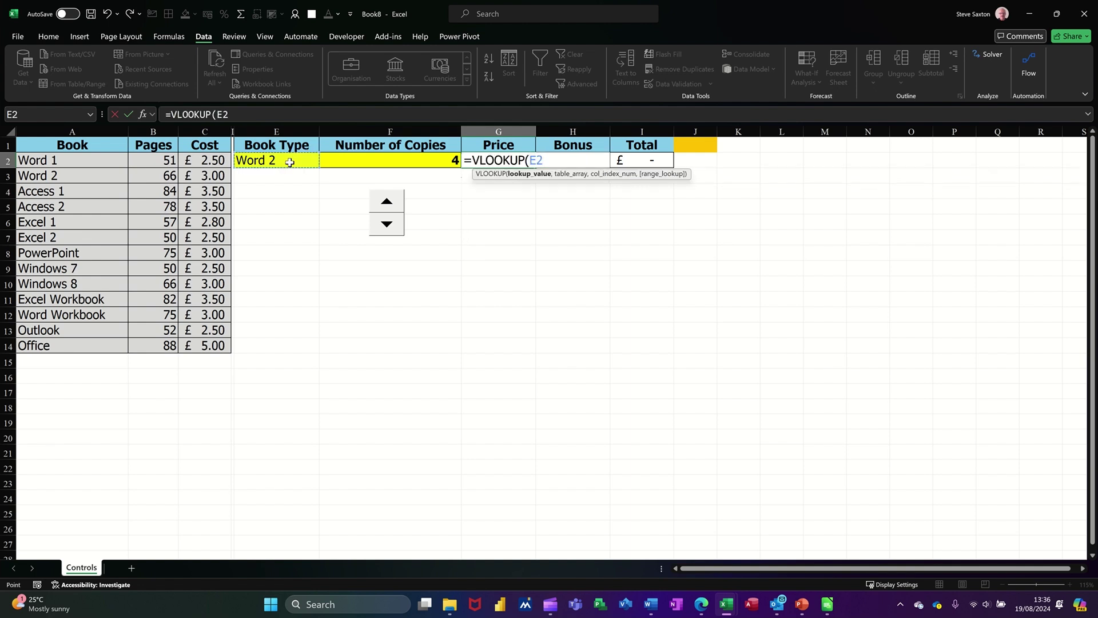
{"action": "type", "text": ","}
{"action": "left_click_drag", "start_coordinate": [49, 164], "coordinate": [229, 366]}
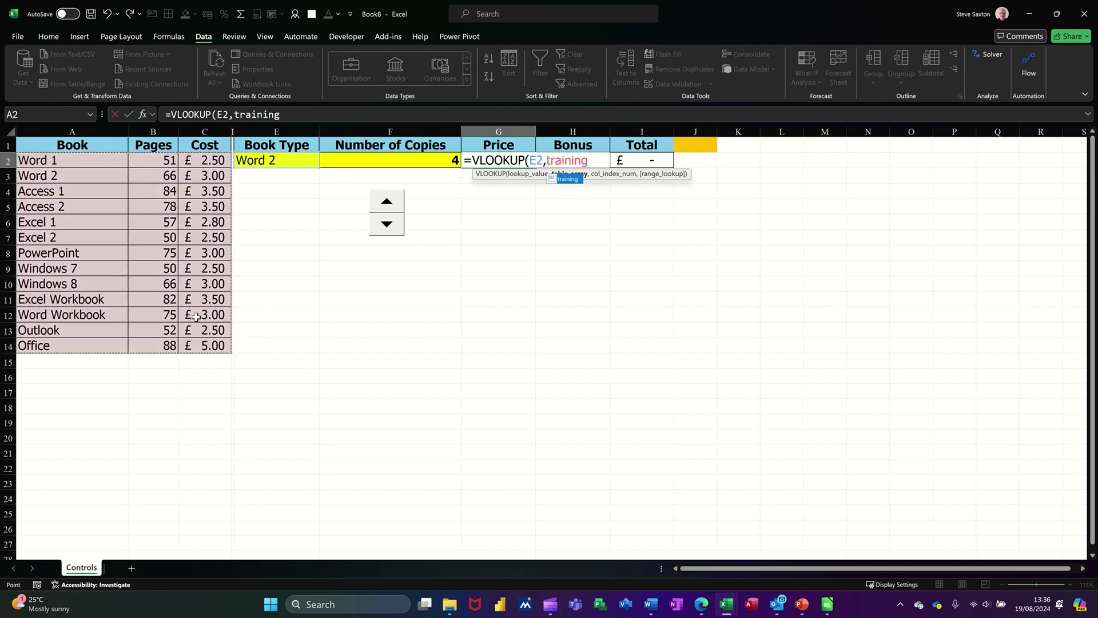
{"action": "type", "text": ","}
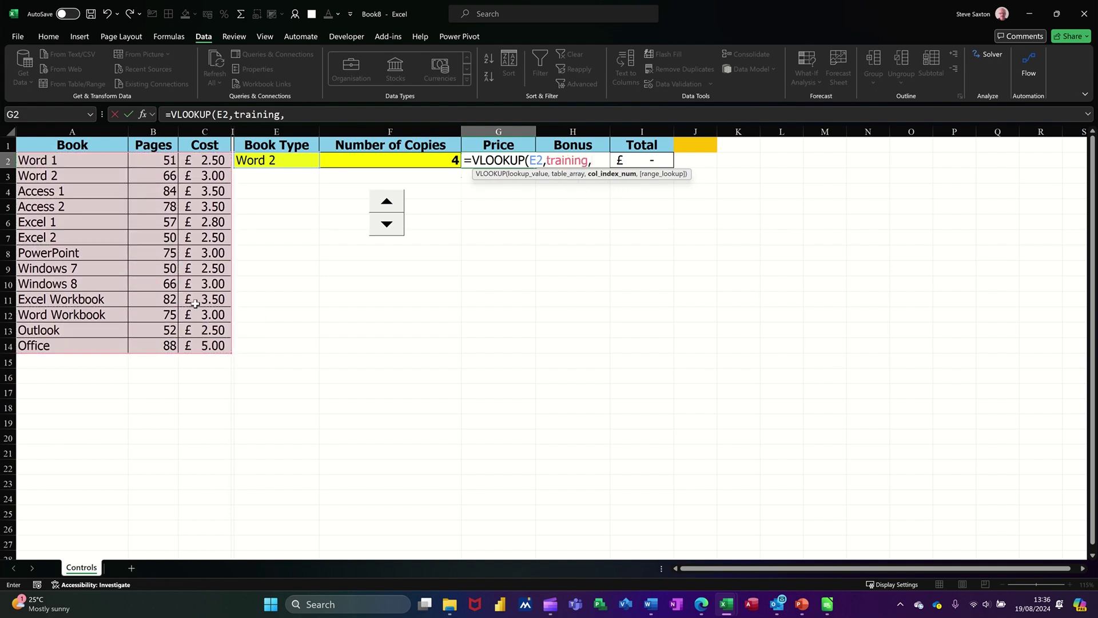
{"action": "type", "text": "3,0"}
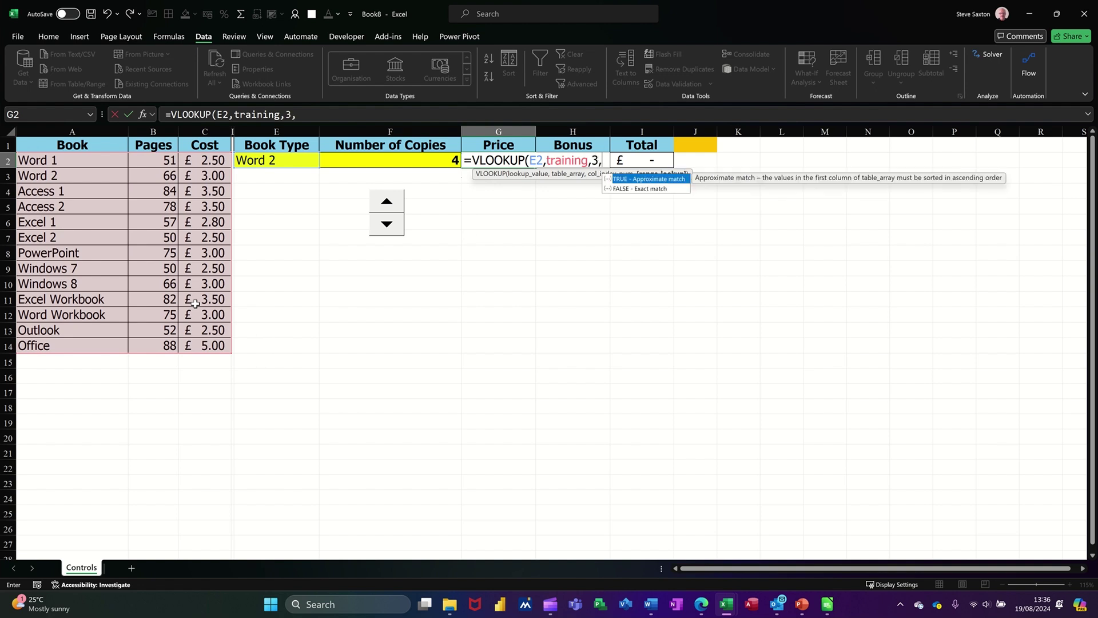
{"action": "type", "text": ")"}
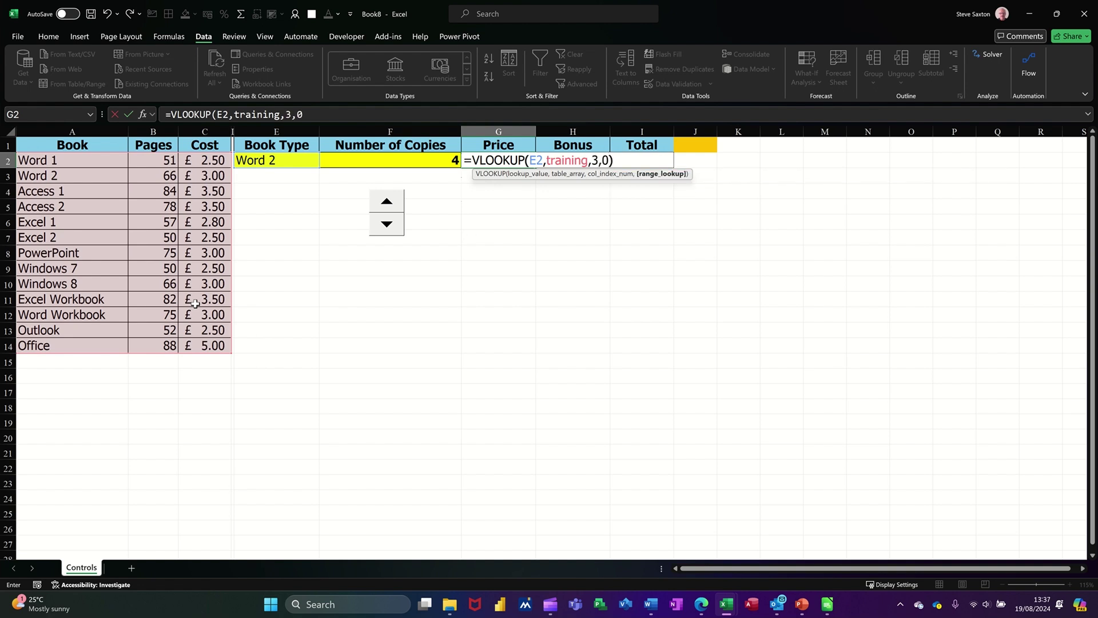
{"action": "left_click", "coordinate": [129, 115]}
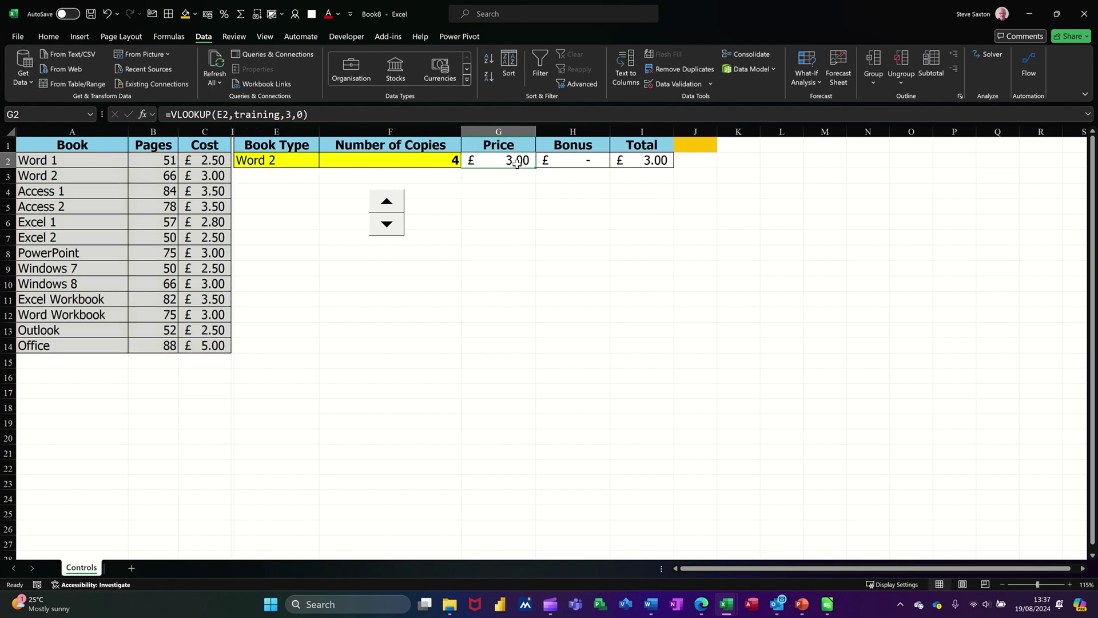
- Change the book type in E2 to Access 2 and raise the number of copies to 10 with the spinner
{"action": "left_click", "coordinate": [286, 161]}
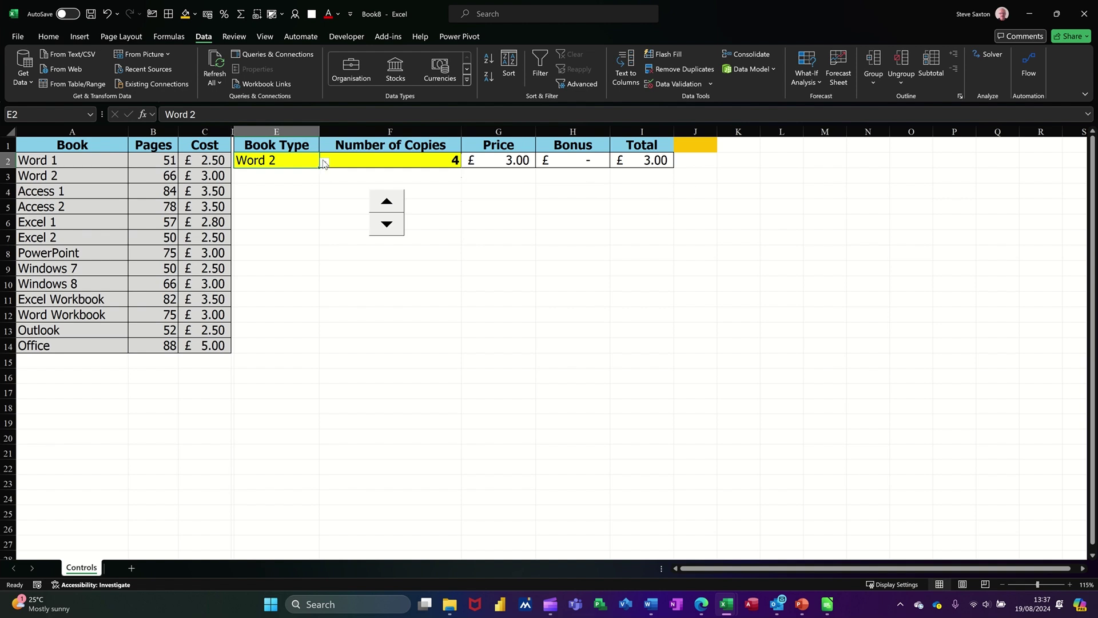
{"action": "left_click", "coordinate": [324, 163]}
{"action": "left_click", "coordinate": [276, 203]}
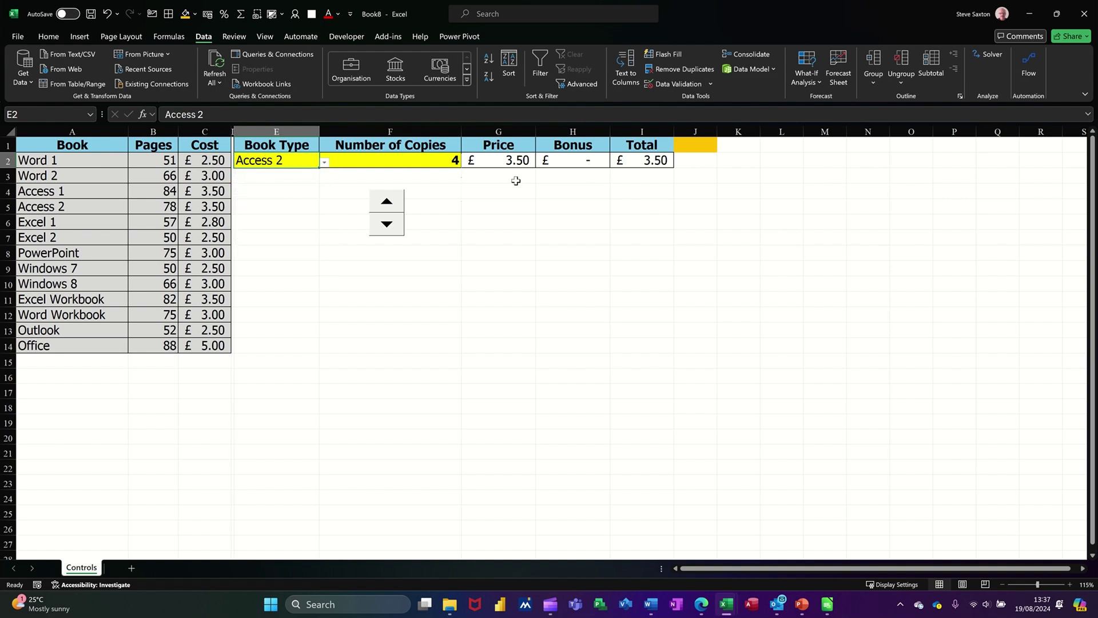
{"action": "left_click", "coordinate": [387, 201]}
- Replace the Total formula in I2 with =F2*G2+H2
{"action": "left_click", "coordinate": [640, 162]}
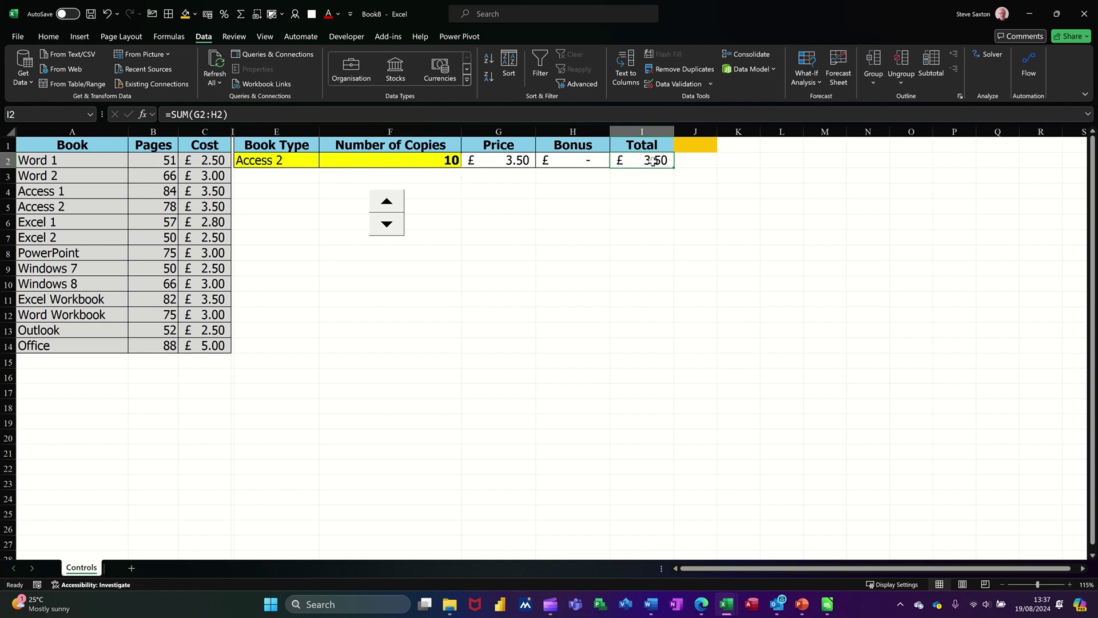
{"action": "type", "text": "="}
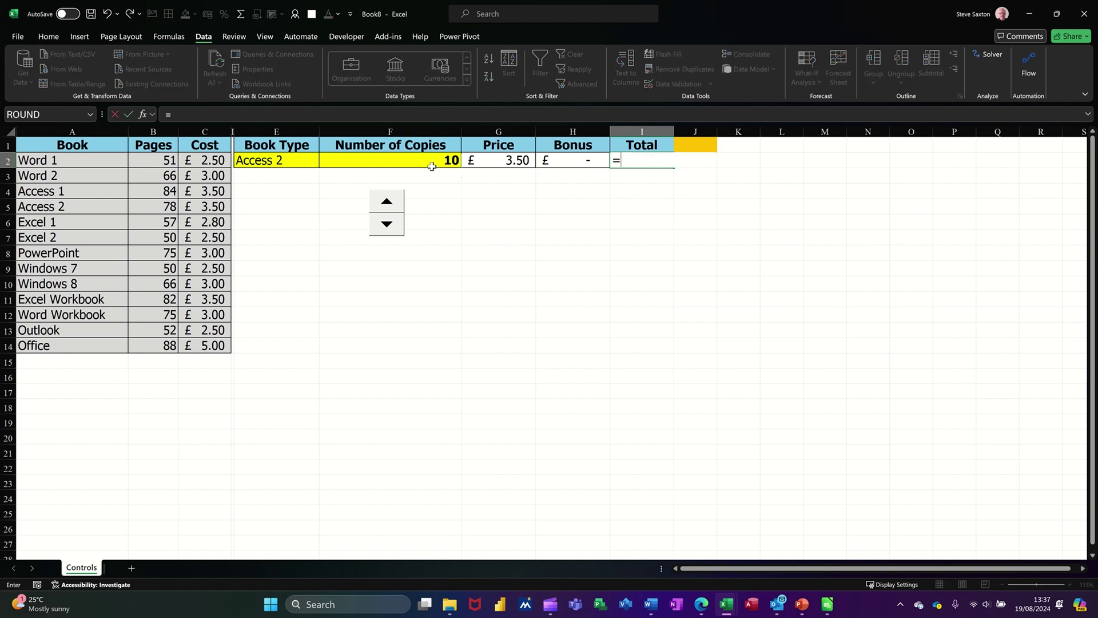
{"action": "left_click", "coordinate": [421, 162]}
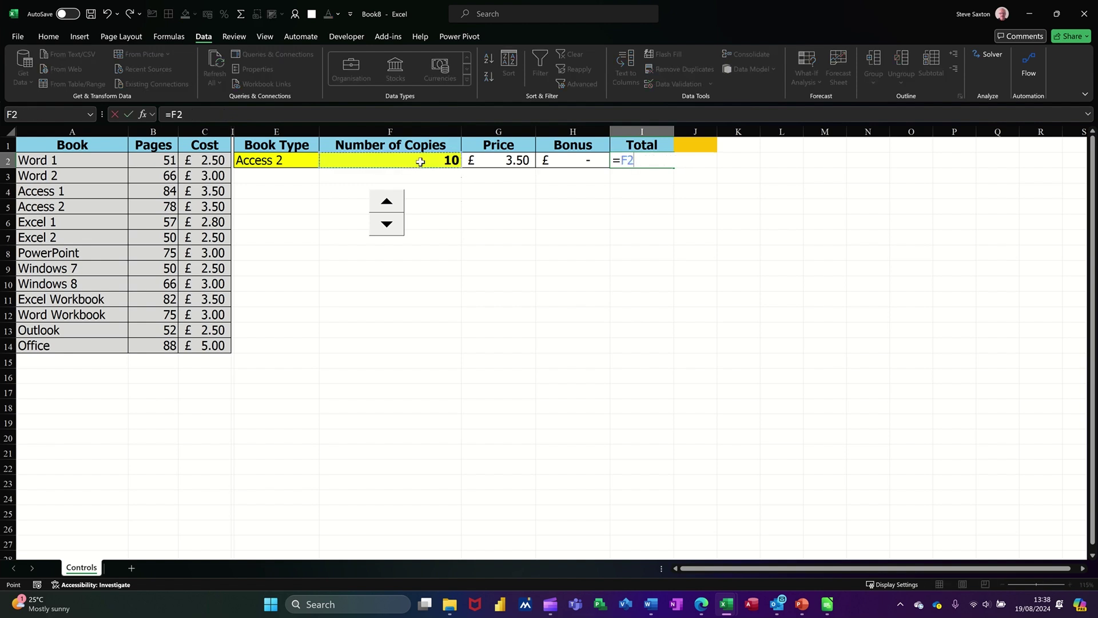
{"action": "type", "text": "*"}
{"action": "left_click", "coordinate": [487, 159]}
{"action": "type", "text": "+"}
{"action": "left_click", "coordinate": [584, 160]}
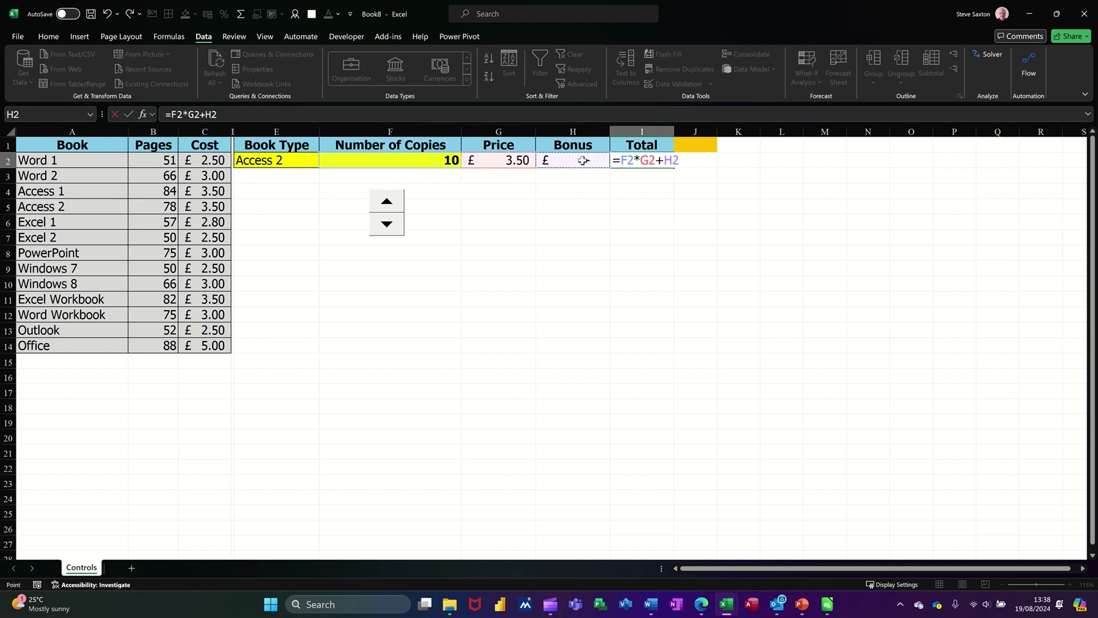
{"action": "left_click", "coordinate": [129, 115]}
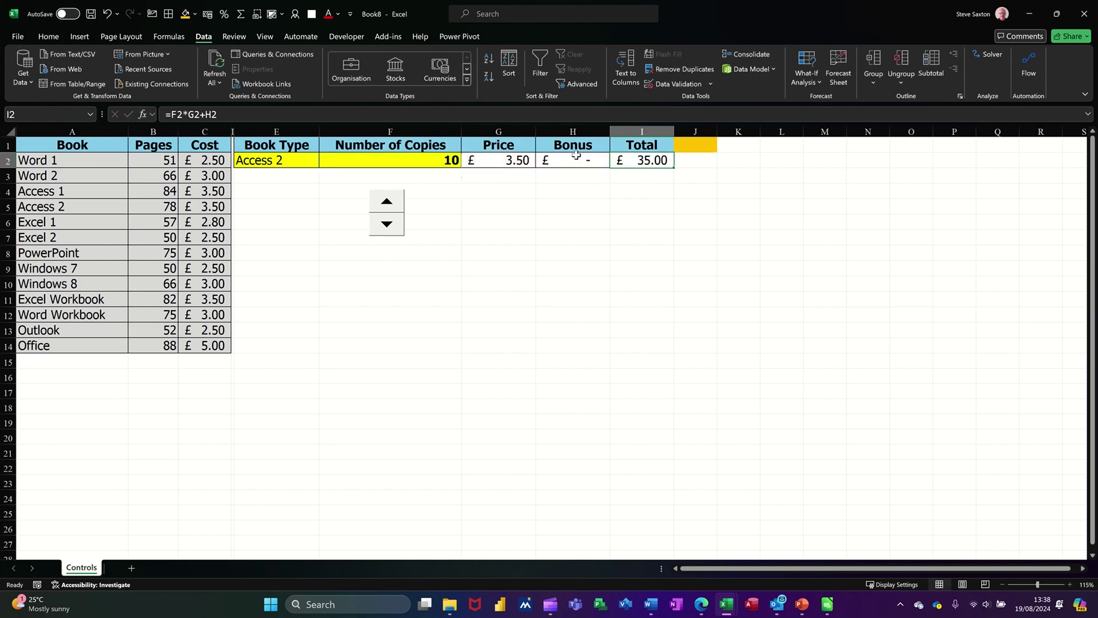
- Lower the number of copies to 1 with the spinner
{"action": "left_click", "coordinate": [387, 224]}
{"action": "left_click", "coordinate": [387, 223]}
{"action": "left_click", "coordinate": [386, 223]}
{"action": "left_click", "coordinate": [387, 224]}
{"action": "left_click", "coordinate": [387, 224]}
{"action": "left_click", "coordinate": [387, 224]}
{"action": "left_click", "coordinate": [387, 229]}
{"action": "left_click", "coordinate": [387, 228]}
{"action": "left_click", "coordinate": [386, 229]}
{"action": "left_click", "coordinate": [387, 229]}
{"action": "left_click", "coordinate": [393, 201]}
- Insert a small option button form control a few rows below the Bonus cell in column H
{"action": "left_click", "coordinate": [576, 160]}
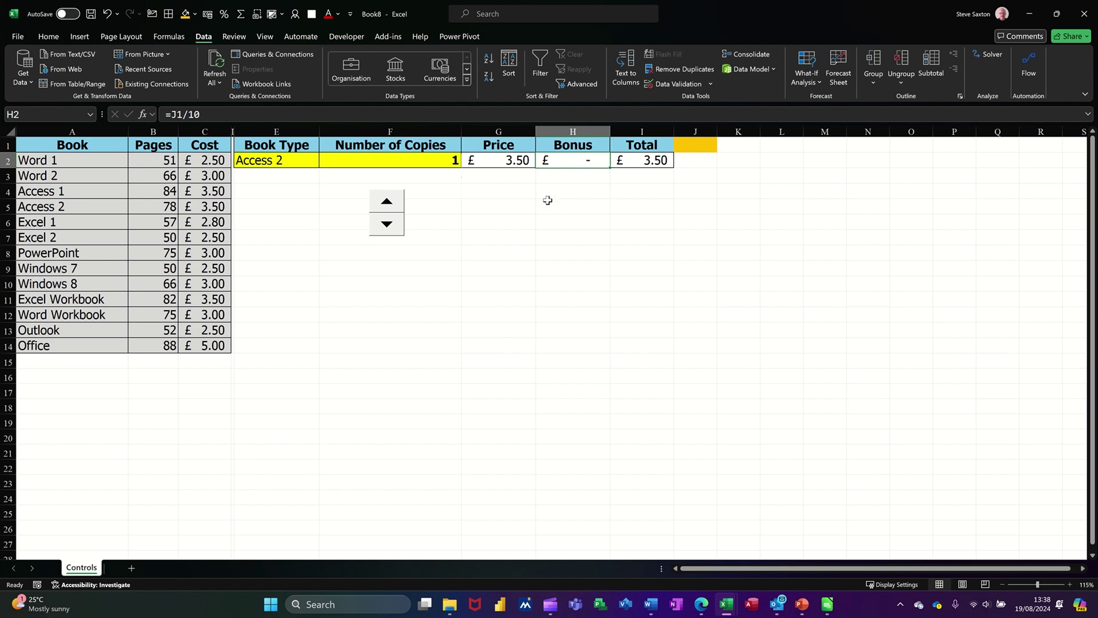
{"action": "left_click", "coordinate": [566, 194]}
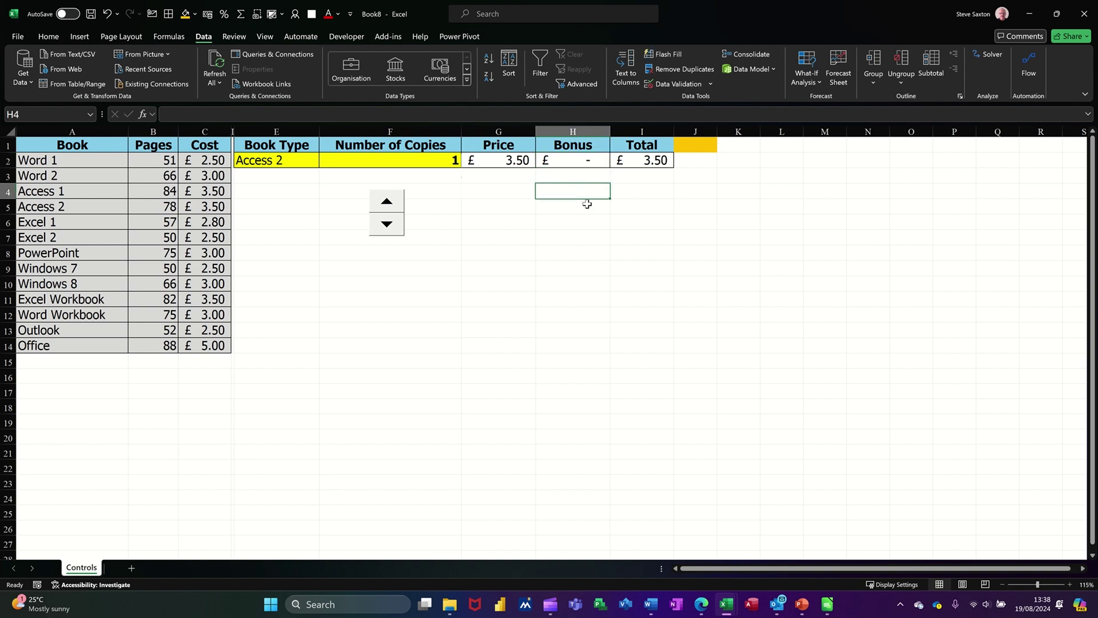
{"action": "left_click", "coordinate": [346, 36]}
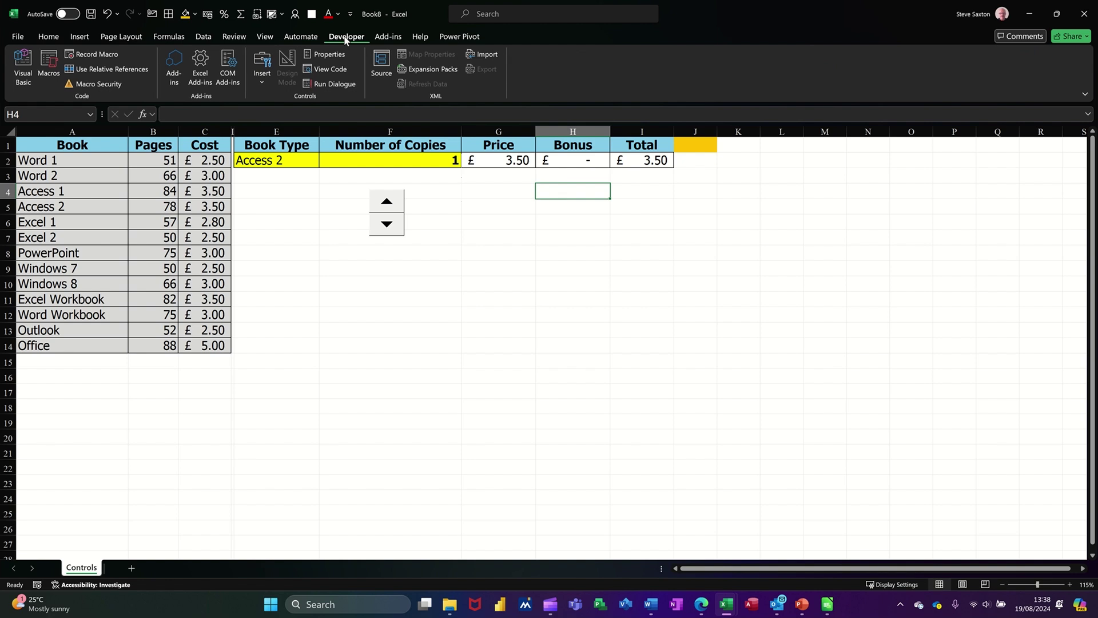
{"action": "left_click", "coordinate": [263, 81]}
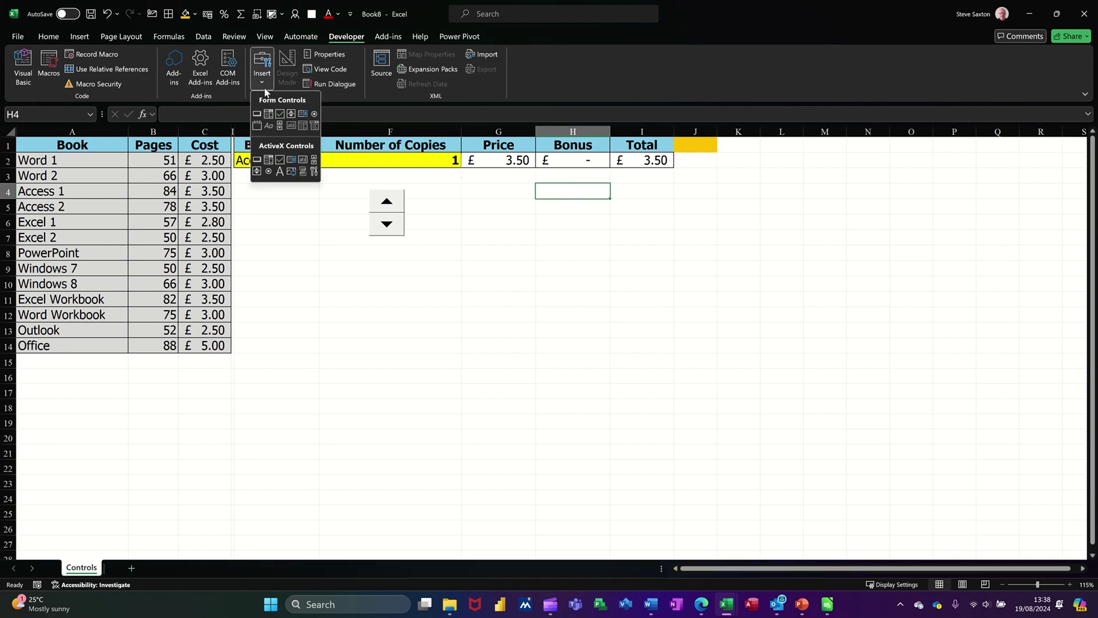
{"action": "left_click", "coordinate": [314, 115]}
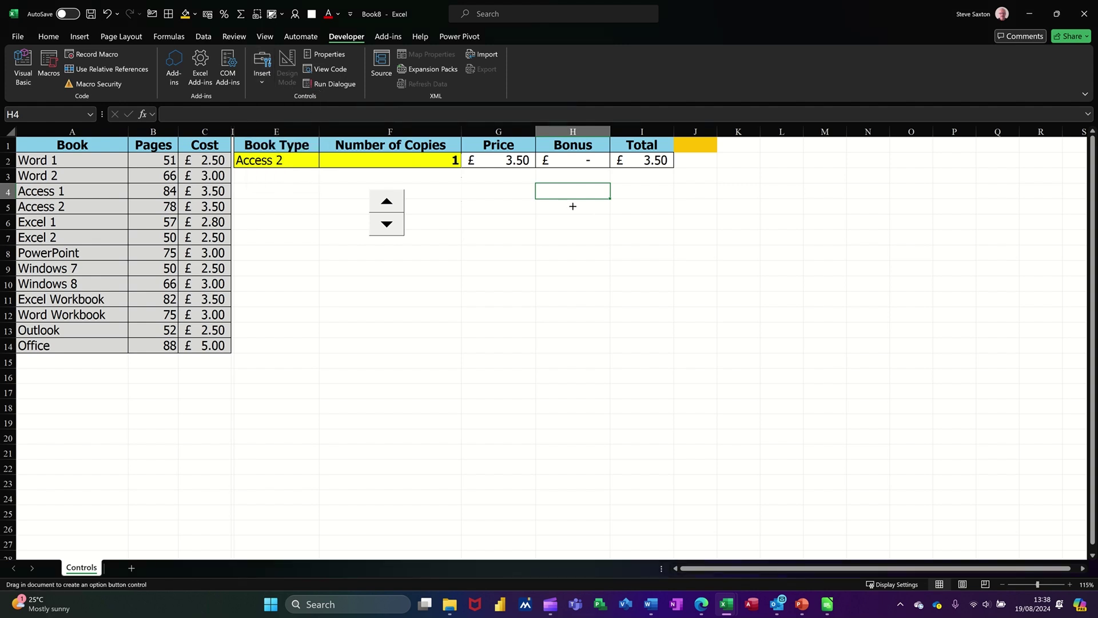
{"action": "left_click_drag", "start_coordinate": [562, 201], "coordinate": [585, 218]}
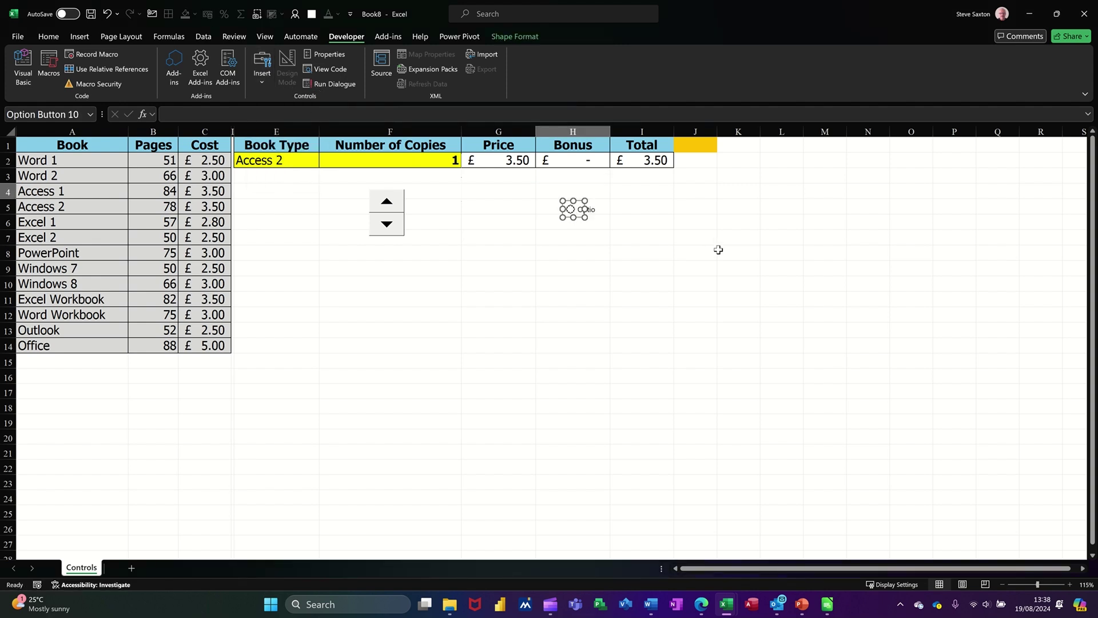
- Duplicate the option button three times, move the last copy down to row 9, and widen it to reveal its full label
{"action": "key", "text": "ctrl+d"}
{"action": "key", "text": "ctrl+d"}
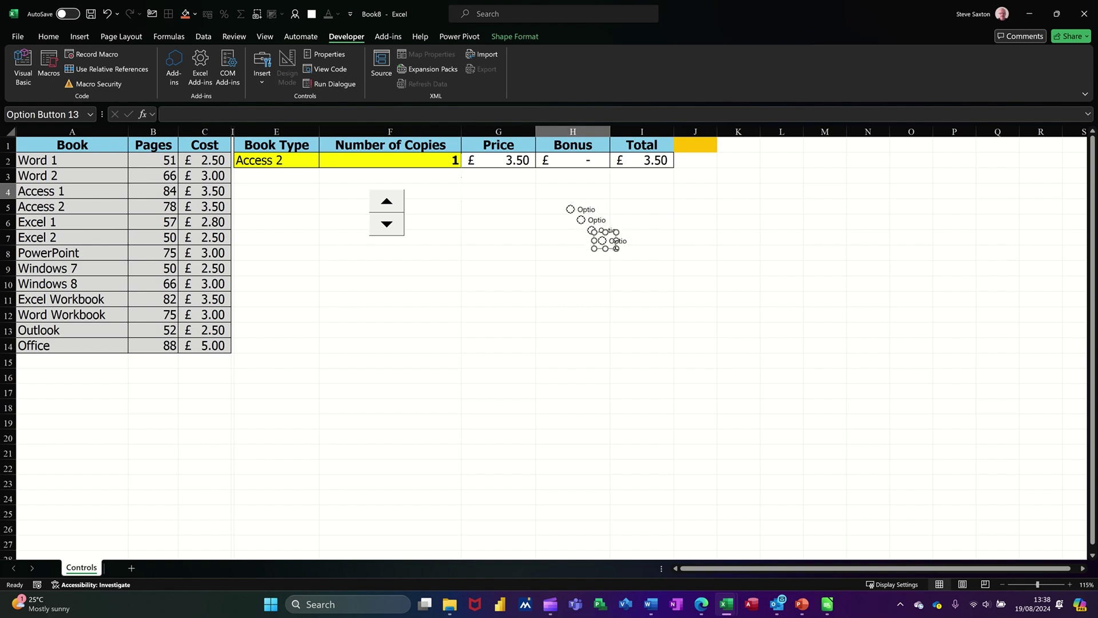
{"action": "left_click_drag", "start_coordinate": [612, 251], "coordinate": [566, 277]}
{"action": "left_click", "coordinate": [563, 277]}
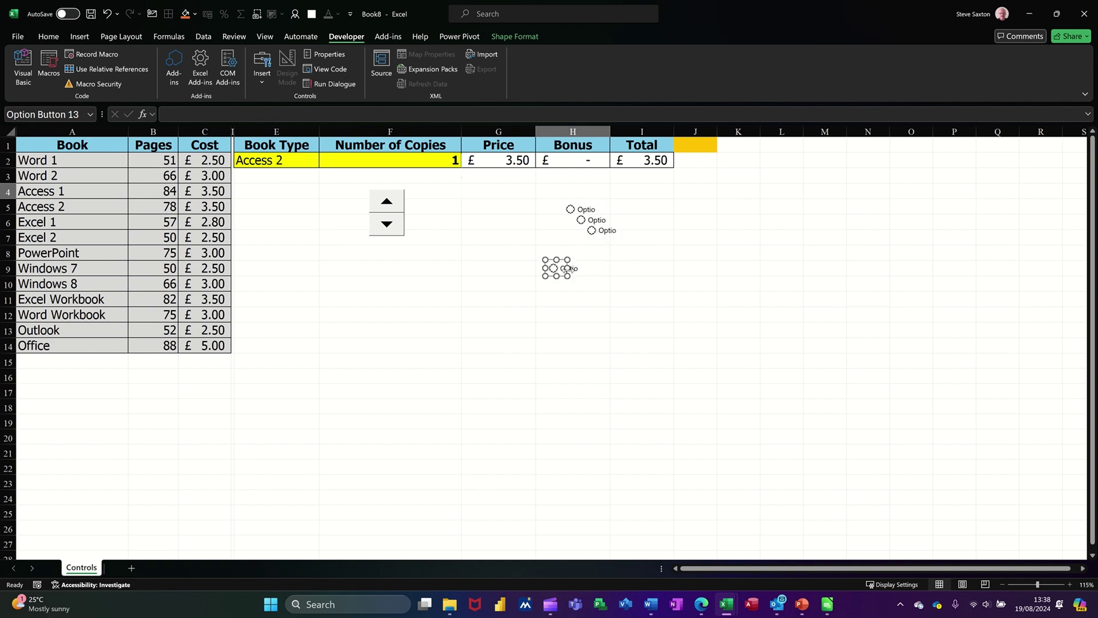
{"action": "left_click_drag", "start_coordinate": [567, 268], "coordinate": [686, 268]}
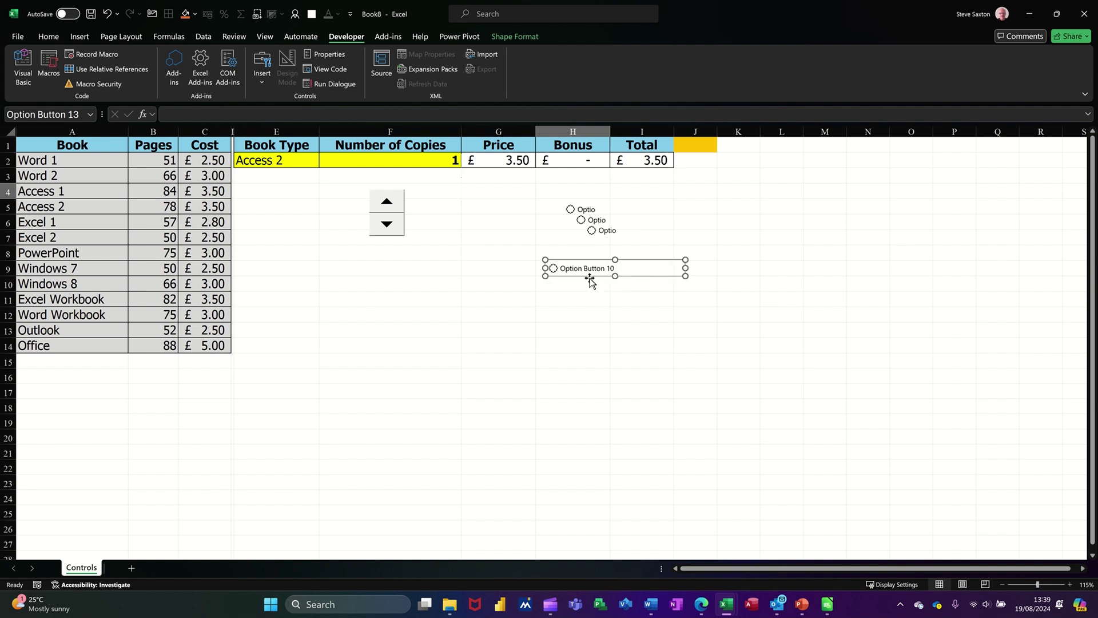
- Clear the label text of the option button in row 9 and shrink its frame to fit the circle
{"action": "left_click", "coordinate": [562, 269]}
{"action": "key", "text": "Delete"}
{"action": "key", "text": "Delete"}
{"action": "key", "text": "Delete"}
{"action": "key", "text": "Delete"}
{"action": "key", "text": "Delete"}
{"action": "key", "text": "Delete"}
{"action": "key", "text": "Delete"}
{"action": "key", "text": "Delete"}
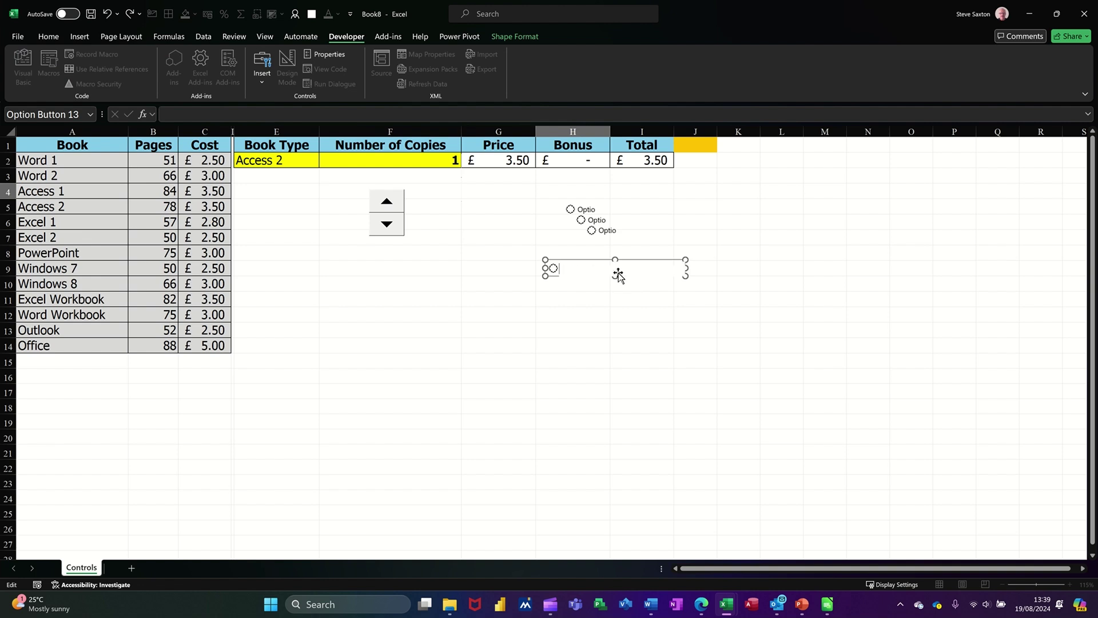
{"action": "left_click_drag", "start_coordinate": [686, 276], "coordinate": [570, 276]}
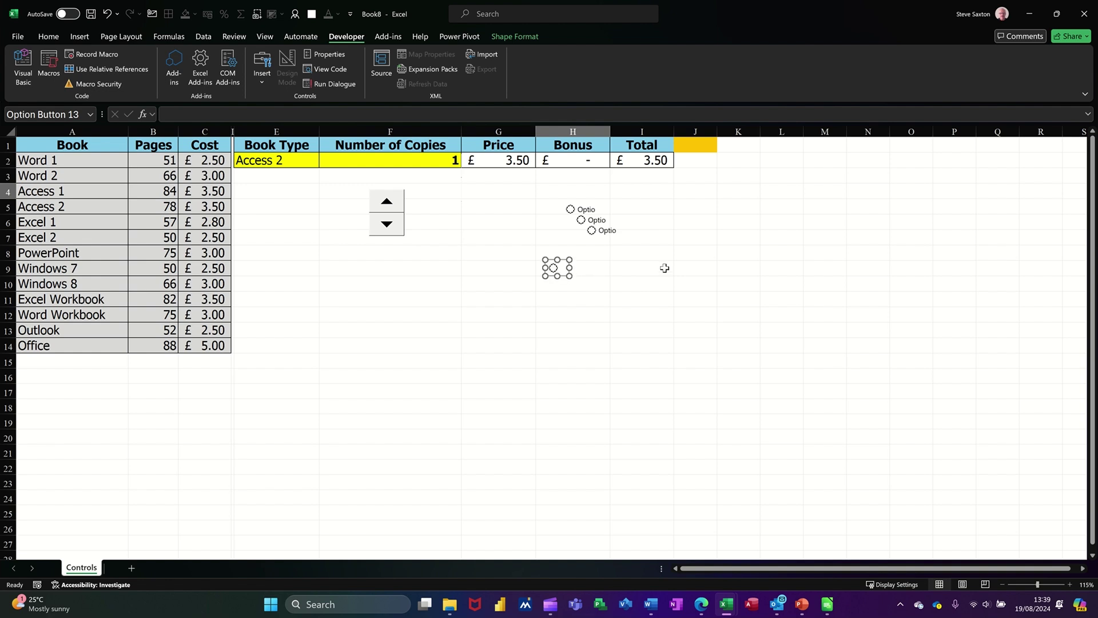
- Delete the three labelled option buttons above the blank one
{"action": "right_click", "coordinate": [595, 230]}
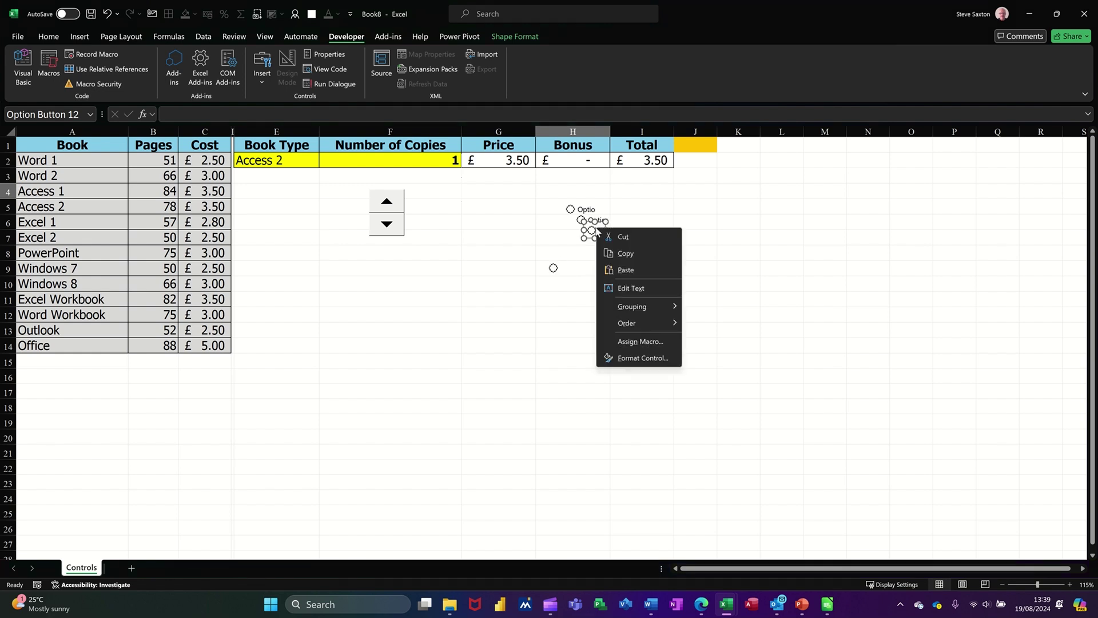
{"action": "key", "text": "Escape"}
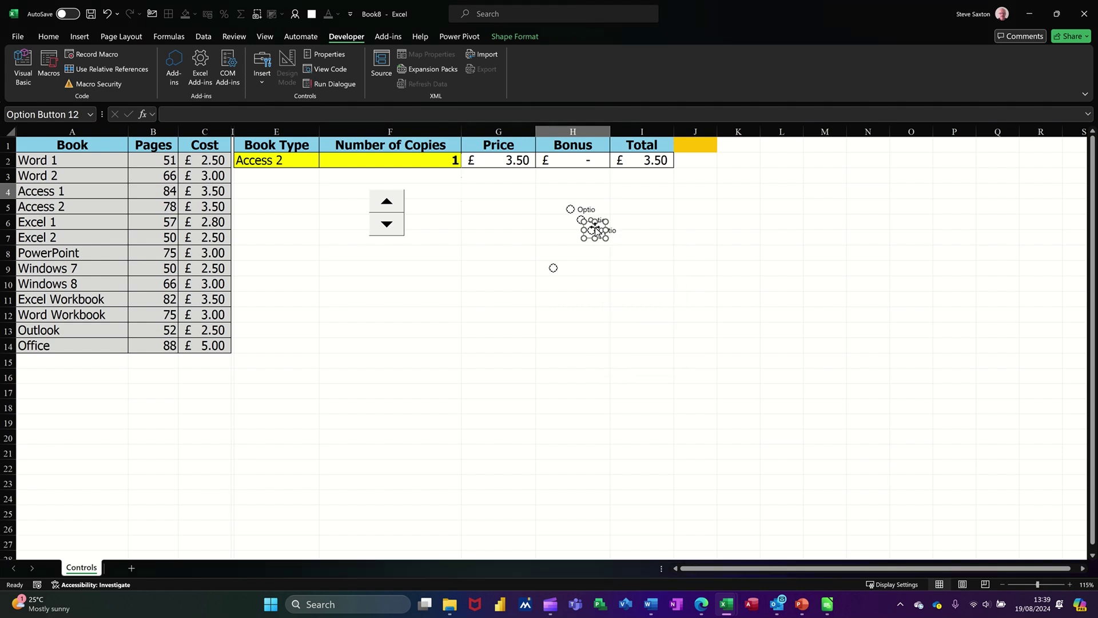
{"action": "right_click", "coordinate": [587, 227]}
{"action": "key", "text": "Escape"}
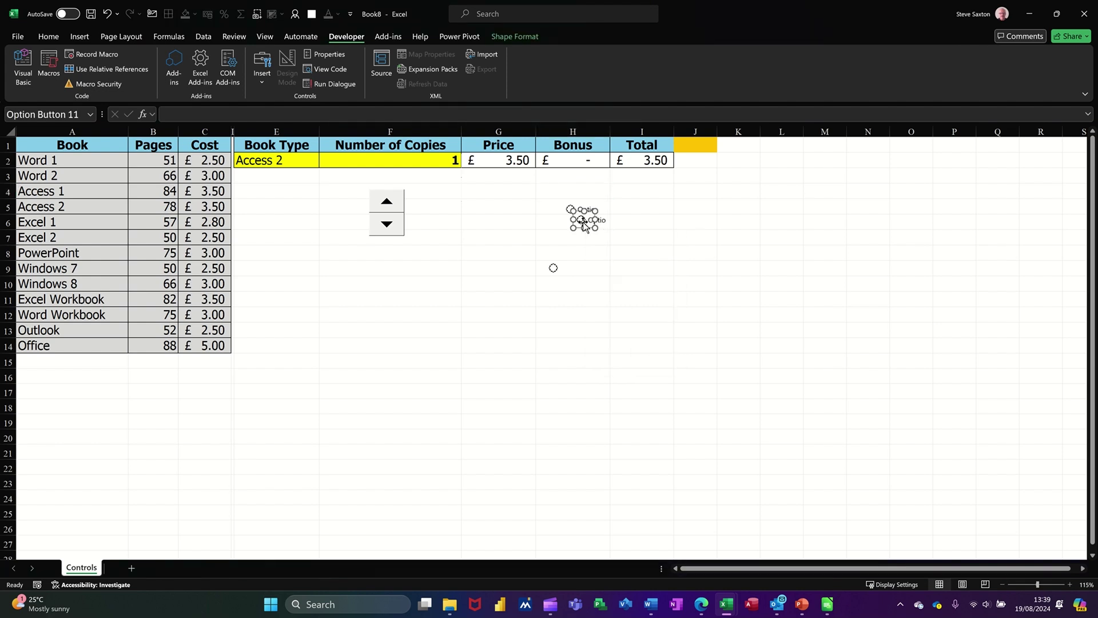
{"action": "key", "text": "Delete"}
{"action": "right_click", "coordinate": [581, 218]}
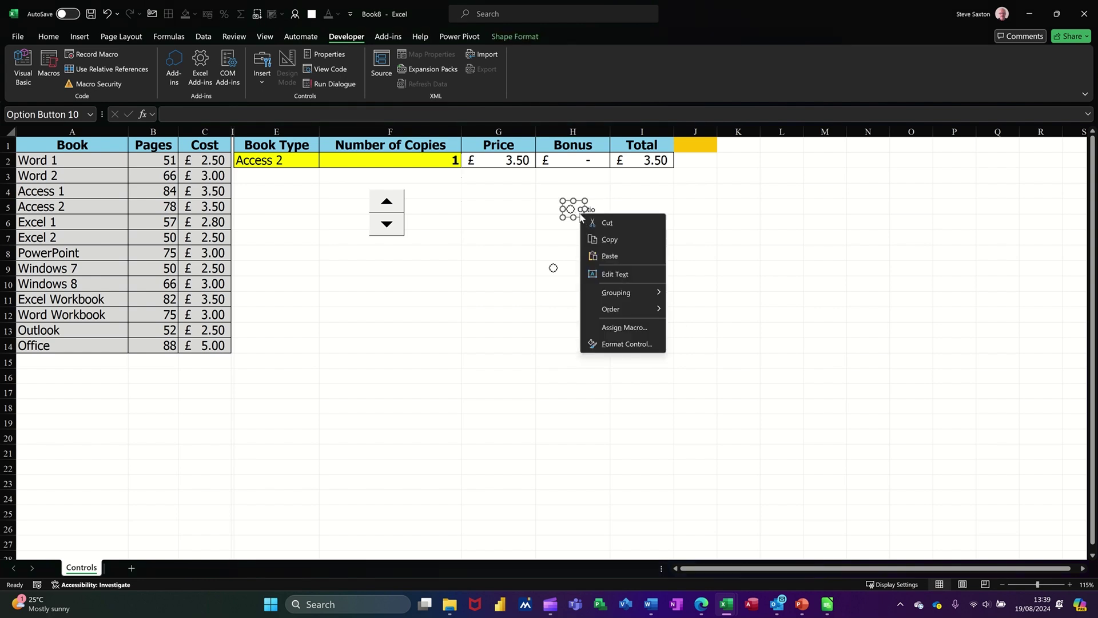
{"action": "key", "text": "Escape"}
{"action": "key", "text": "Delete"}
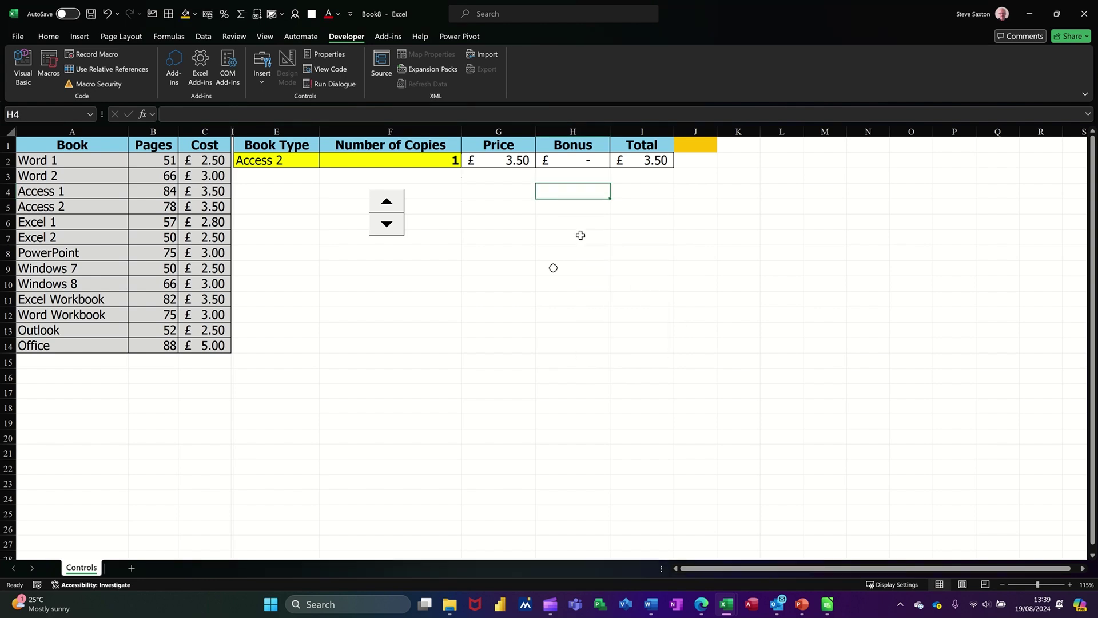
- Duplicate the blank option button three times and move the last copy below the others, near row 12 of column H
{"action": "right_click", "coordinate": [560, 271]}
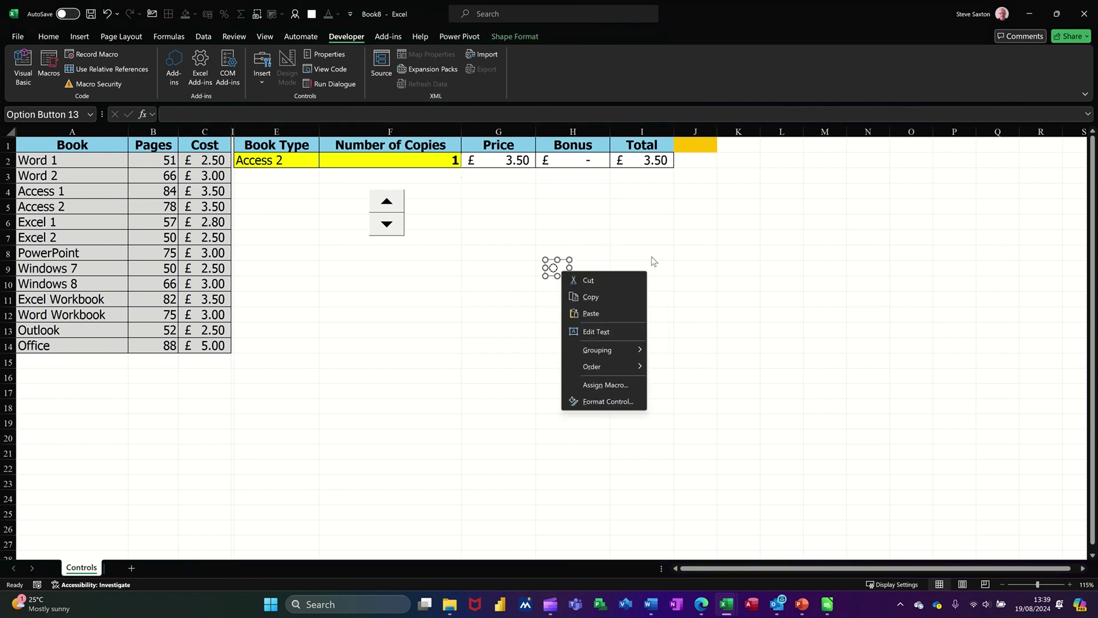
{"action": "key", "text": "Escape"}
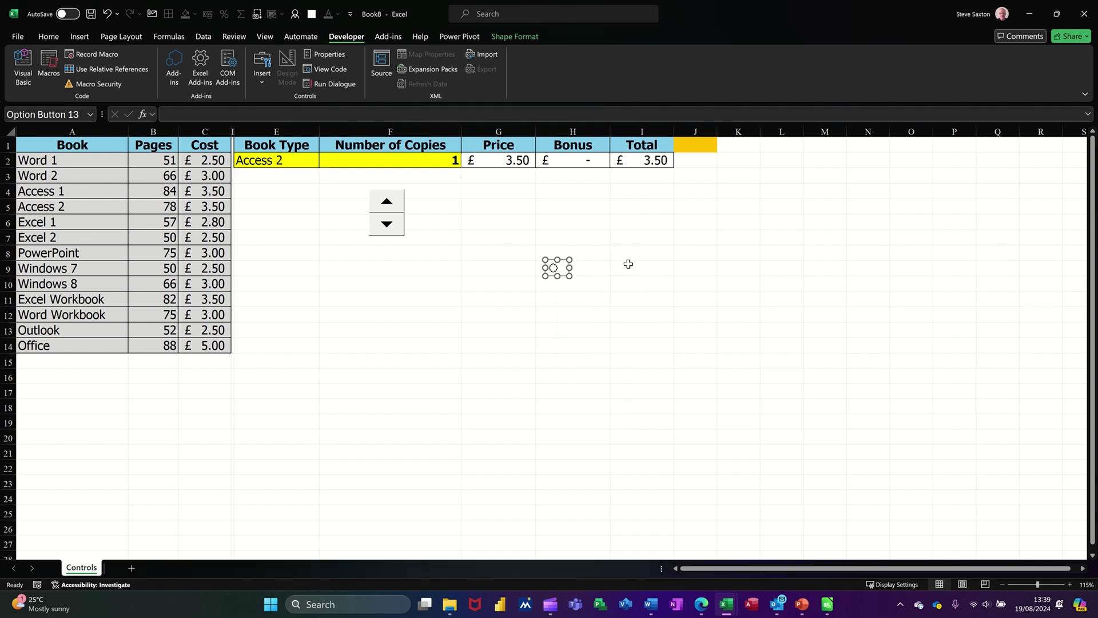
{"action": "key", "text": "ctrl+d"}
{"action": "key", "text": "ctrl+d"}
{"action": "key", "text": "ctrl+d"}
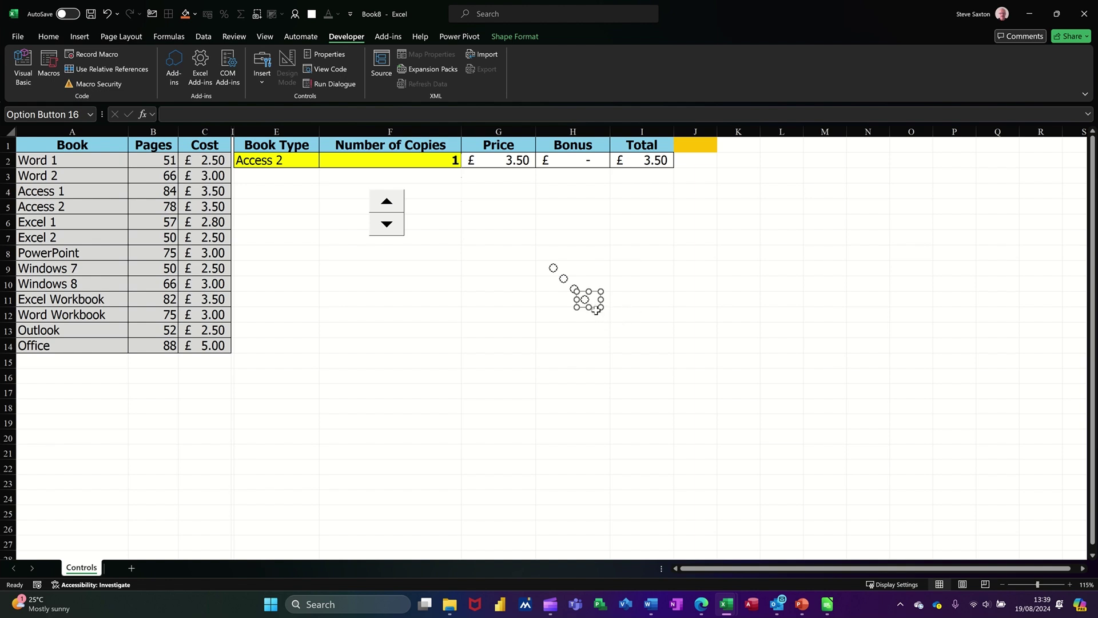
{"action": "left_click_drag", "start_coordinate": [595, 309], "coordinate": [566, 328]}
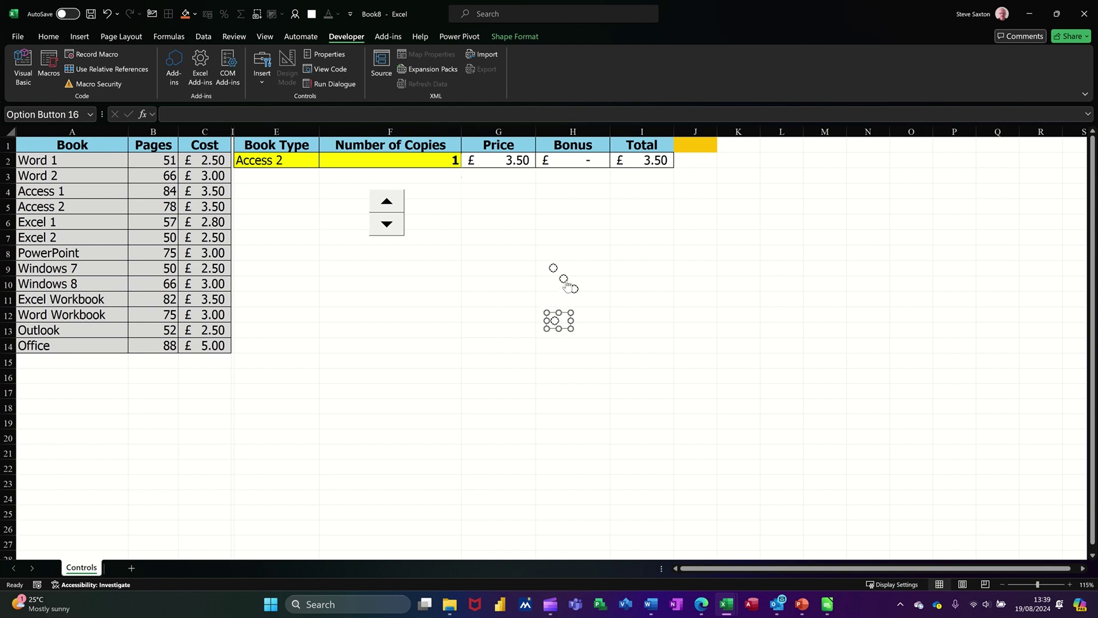
- Move the two middle option buttons into a vertical column between the first and last ones
{"action": "right_click", "coordinate": [564, 278]}
{"action": "mouse_move", "coordinate": [564, 280]}
{"action": "left_mouse_down"}
{"action": "mouse_move", "coordinate": [574, 288]}
{"action": "mouse_move", "coordinate": [559, 280]}
{"action": "left_mouse_up"}
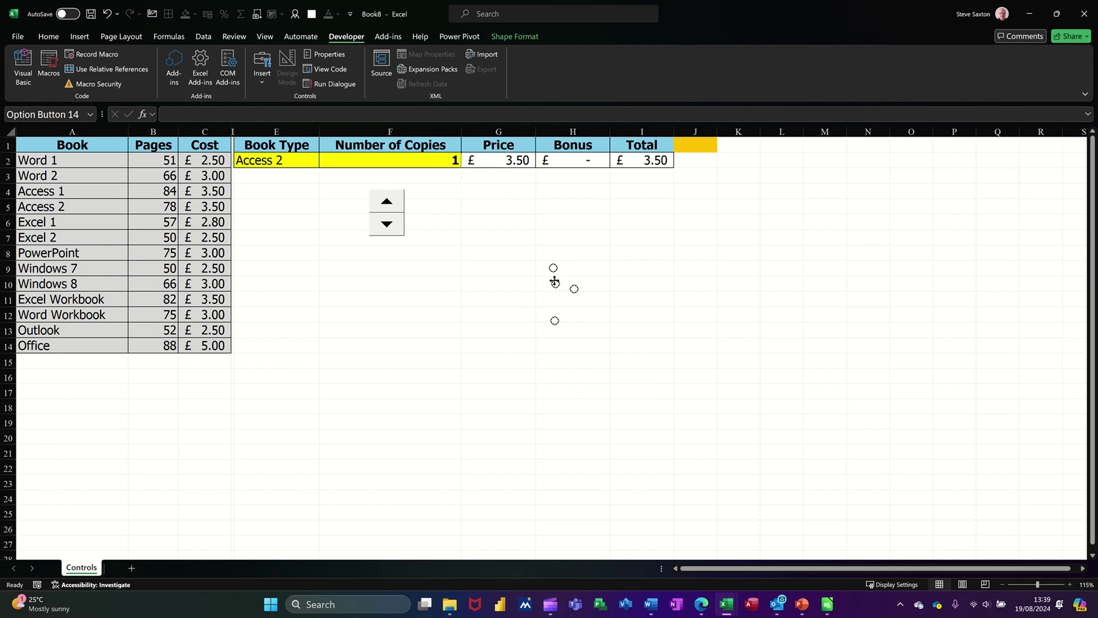
{"action": "left_click_drag", "start_coordinate": [574, 288], "coordinate": [568, 298]}
{"action": "right_click", "coordinate": [574, 289]}
{"action": "key", "text": "Escape"}
{"action": "left_click_drag", "start_coordinate": [553, 300], "coordinate": [553, 300]}
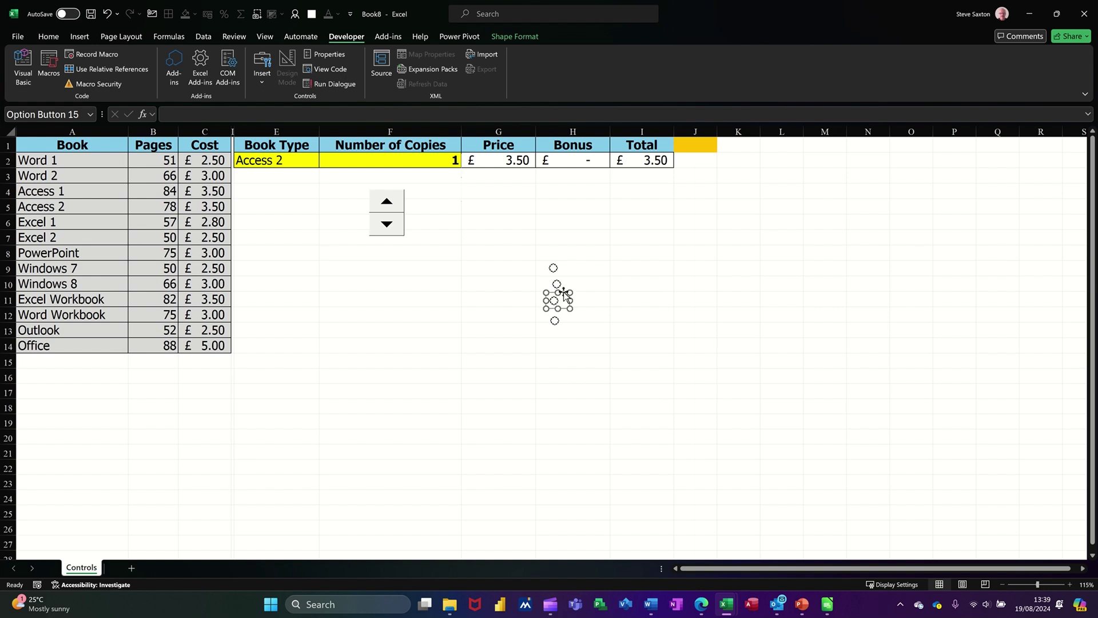
{"action": "right_click", "coordinate": [562, 289]}
{"action": "left_click", "coordinate": [553, 283], "text": "ctrl"}
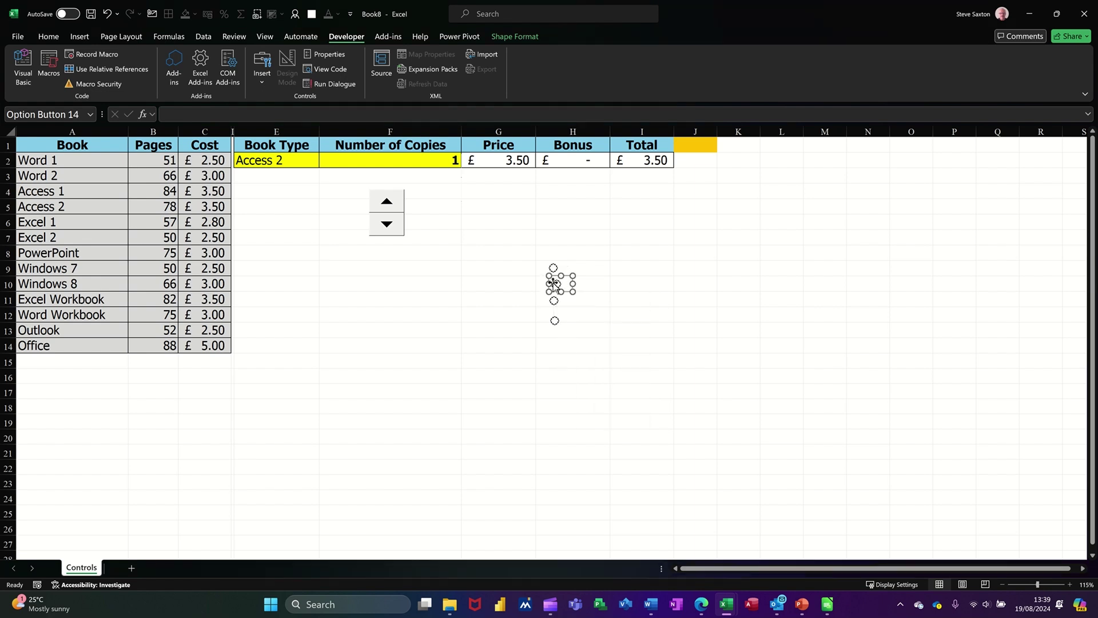
{"action": "left_click", "coordinate": [592, 286]}
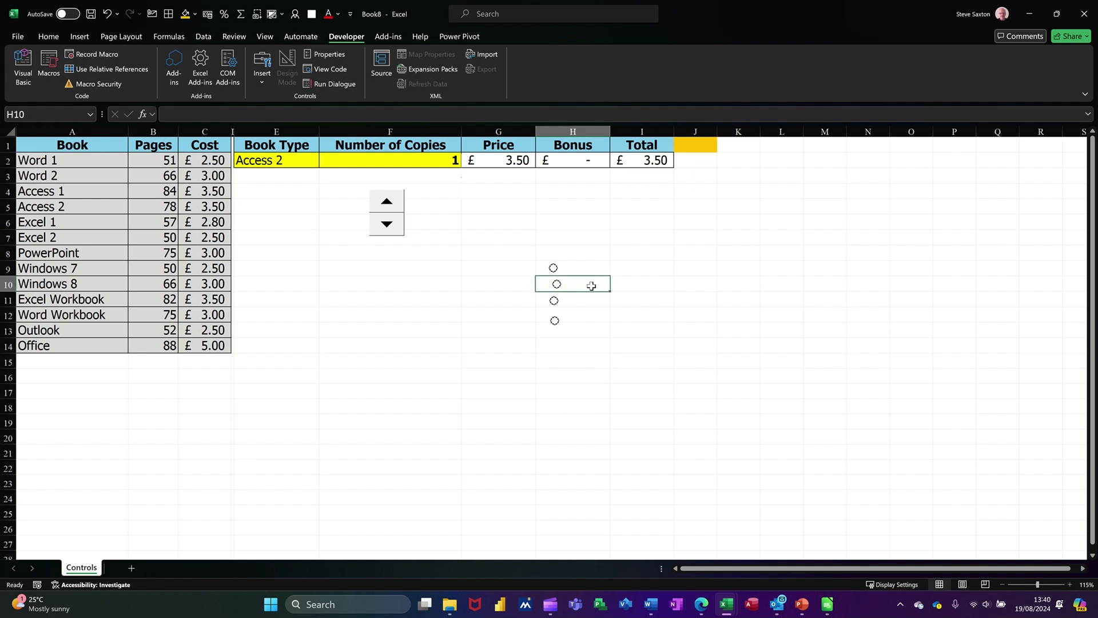
{"action": "right_click", "coordinate": [558, 285]}
{"action": "key", "text": "Escape"}
{"action": "left_click", "coordinate": [598, 284]}
- Set the cell link of the first option button to $J$1 in its control settings
{"action": "right_click", "coordinate": [555, 269]}
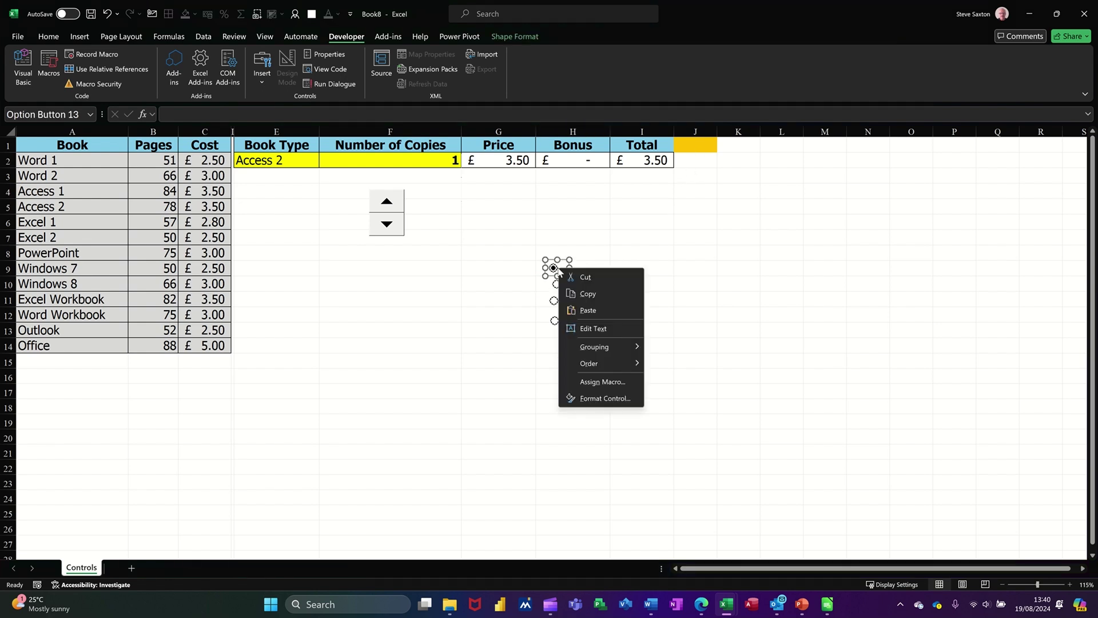
{"action": "left_click", "coordinate": [599, 397]}
{"action": "left_click", "coordinate": [337, 398]}
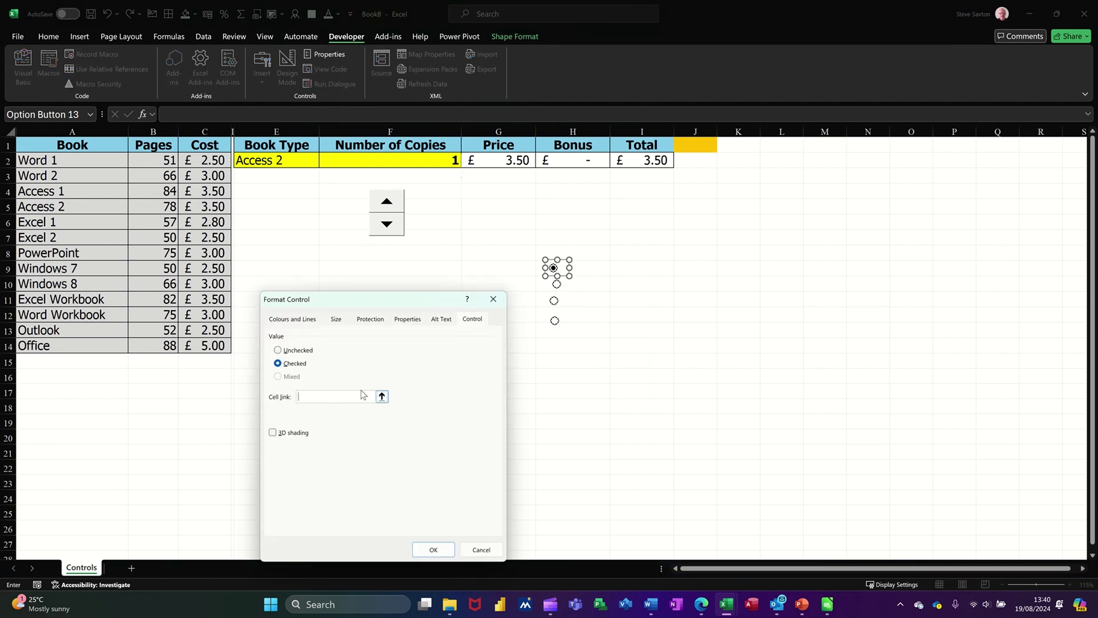
{"action": "left_click", "coordinate": [700, 149]}
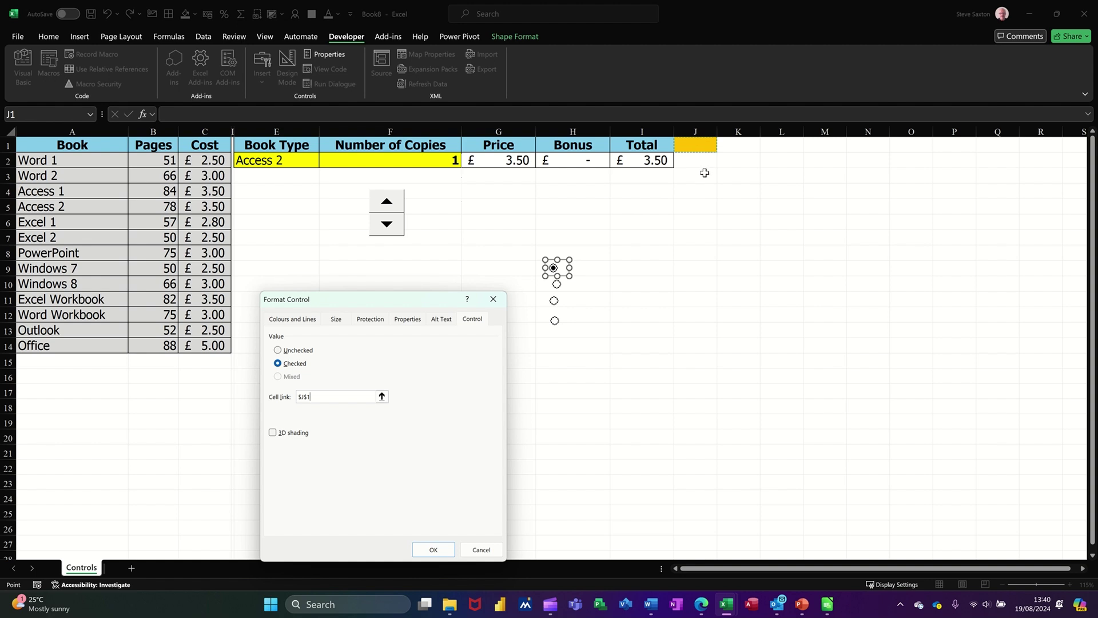
{"action": "left_click", "coordinate": [433, 550]}
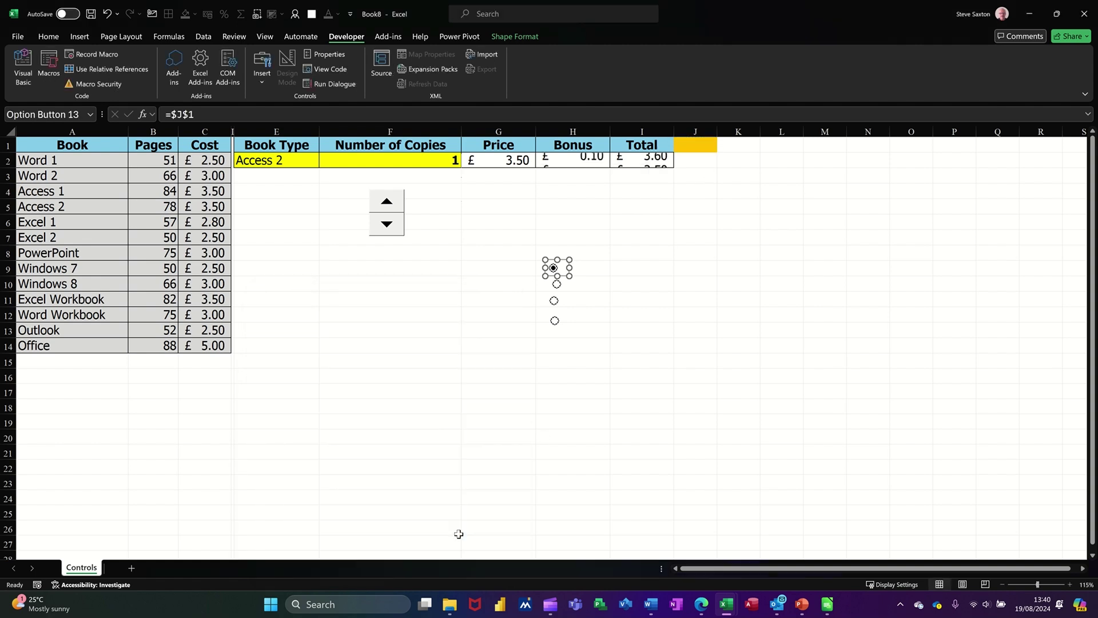
- Test the option buttons by choosing the second and returning to the first, and inspect the linked cell J1
{"action": "left_click", "coordinate": [585, 295]}
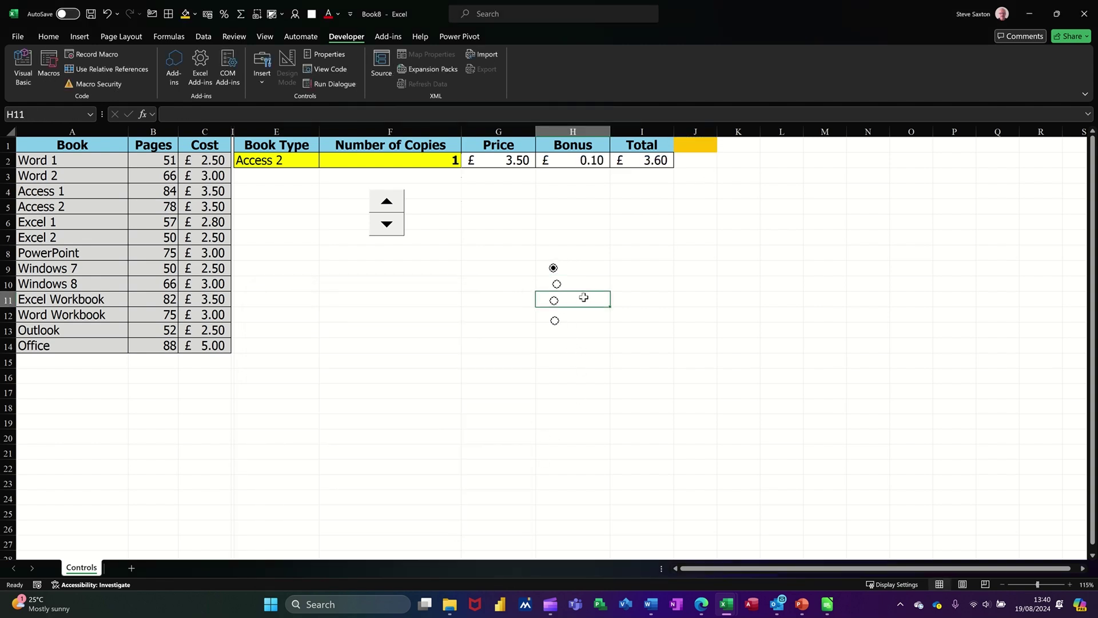
{"action": "left_click", "coordinate": [556, 285]}
{"action": "left_click", "coordinate": [553, 269]}
{"action": "left_click", "coordinate": [702, 144]}
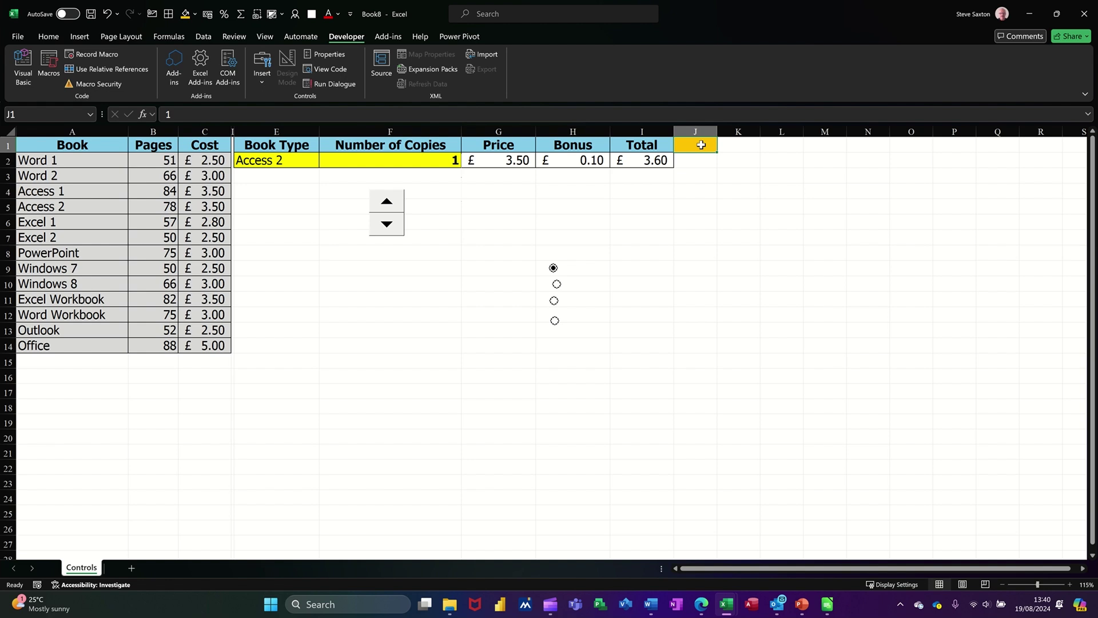
- Change the number format of linked cell J1 to General so its value is displayed
{"action": "key", "text": "ctrl+1"}
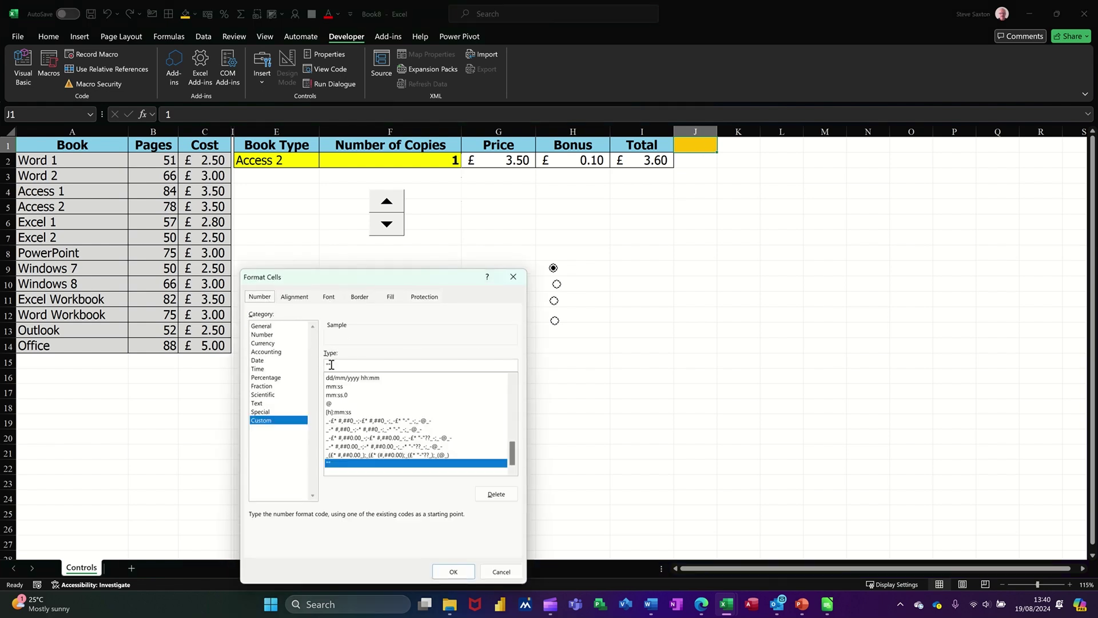
{"action": "left_click_drag", "start_coordinate": [332, 364], "coordinate": [321, 364]}
{"action": "left_click", "coordinate": [273, 327]}
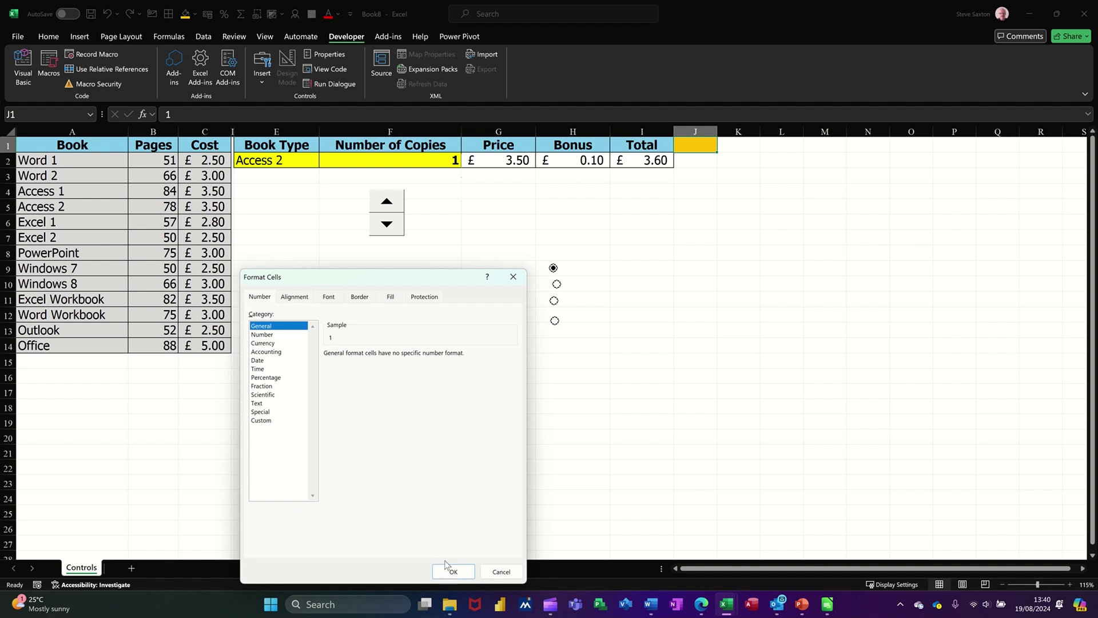
{"action": "left_click", "coordinate": [453, 573]}
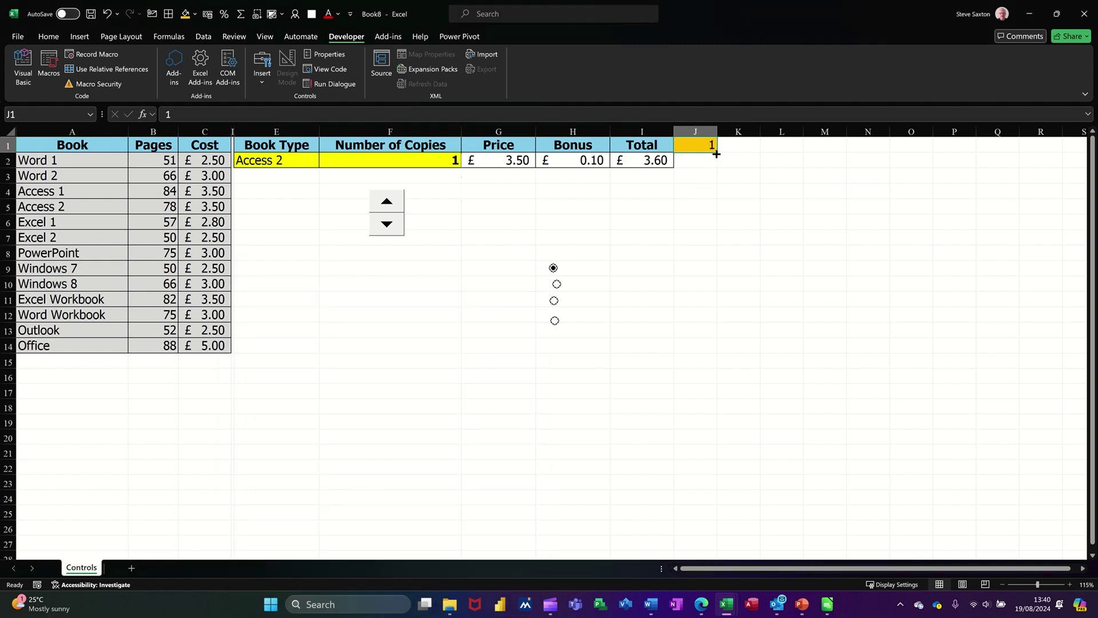
- Select the second, third and fourth option buttons in turn, ending on the fourth, to test linked cell J1
{"action": "left_click", "coordinate": [558, 285]}
{"action": "left_click", "coordinate": [557, 308]}
{"action": "left_click", "coordinate": [556, 322]}
- Hide the value in J1 with a custom number format of empty quotation marks, and inspect the Bonus formula in H2
{"action": "key", "text": "ctrl+1"}
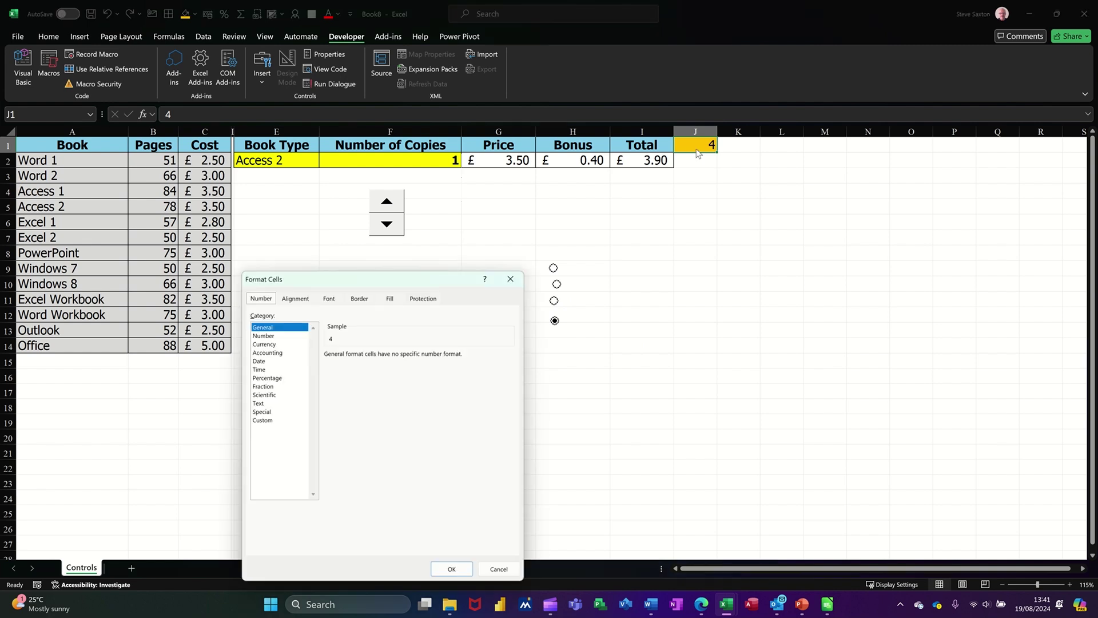
{"action": "left_click", "coordinate": [273, 421]}
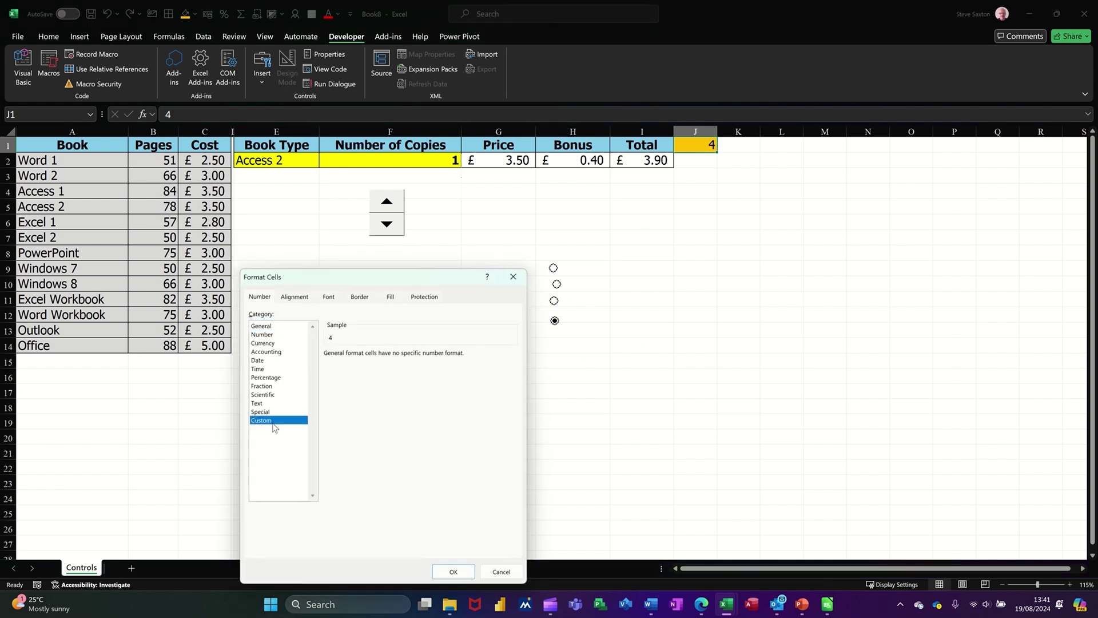
{"action": "double_click", "coordinate": [371, 364]}
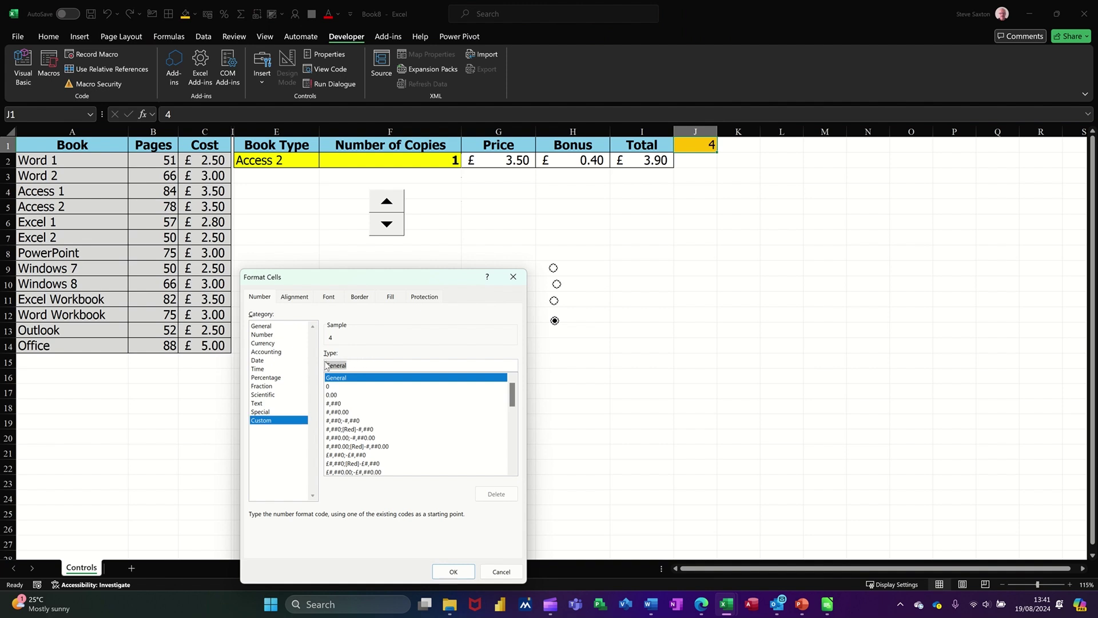
{"action": "key", "text": "BackSpace"}
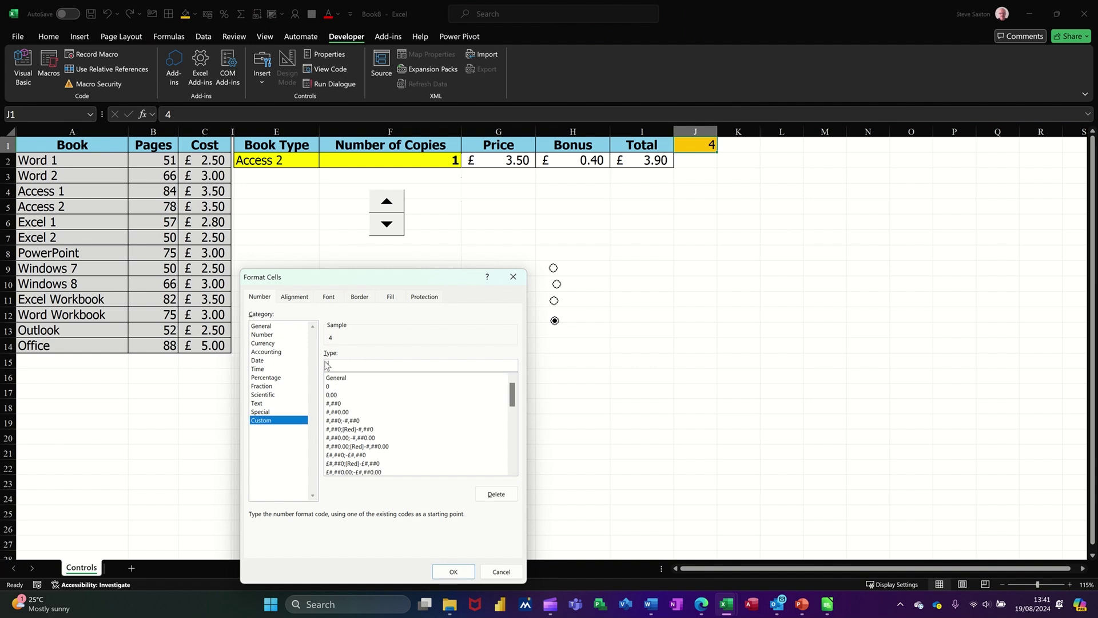
{"action": "left_click", "coordinate": [453, 572]}
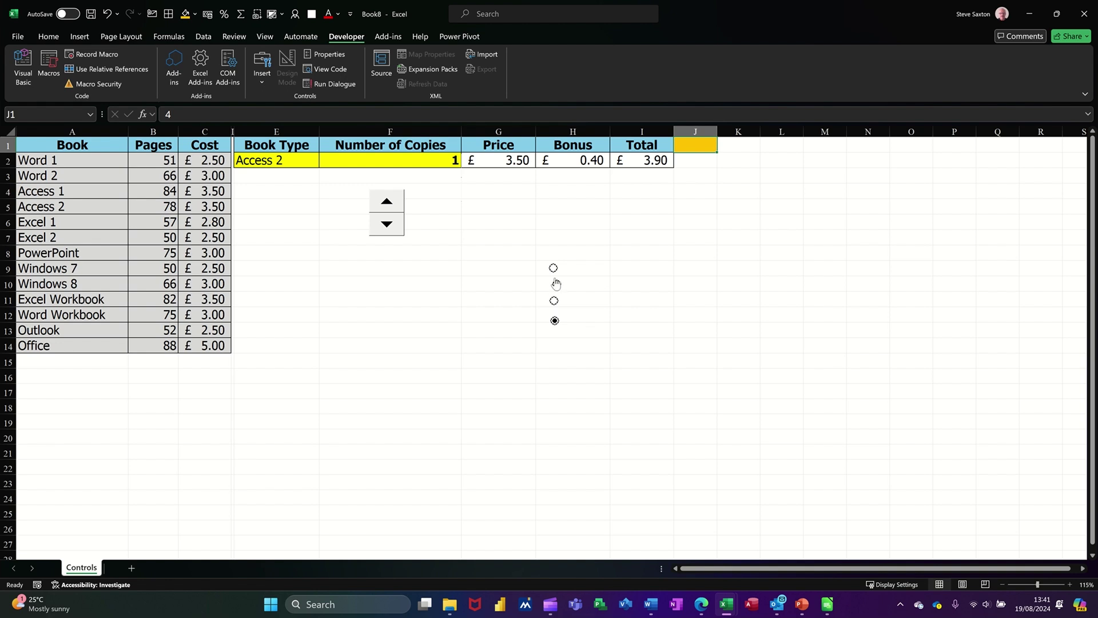
{"action": "left_click", "coordinate": [575, 159]}
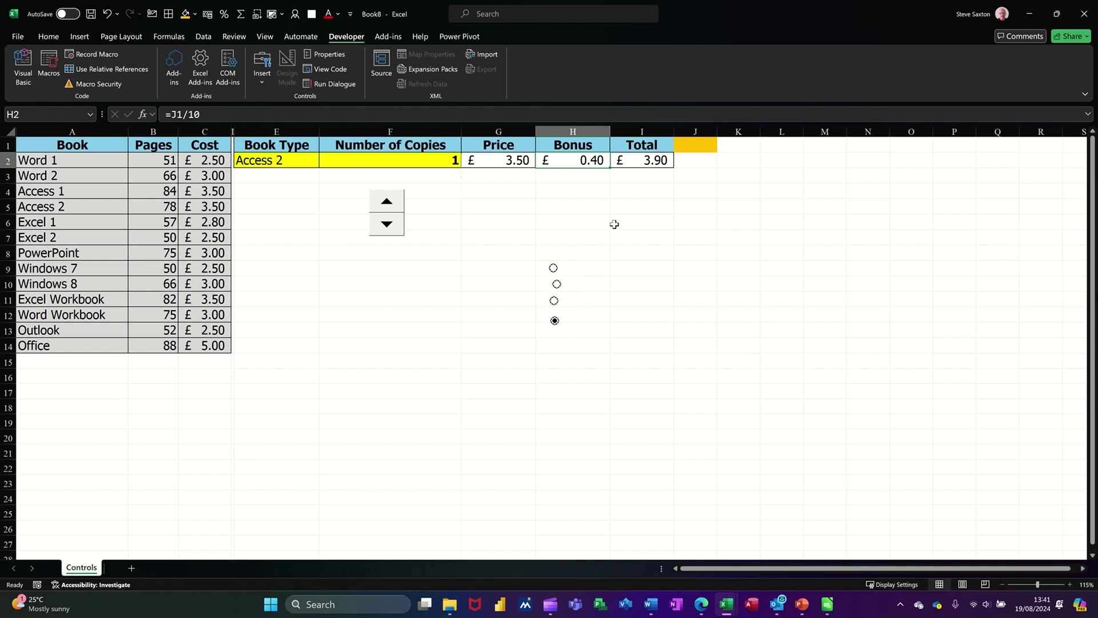
- Draw a form-control check box below the Total cell, around rows 5 to 7 of columns I and J
{"action": "left_click", "coordinate": [626, 211]}
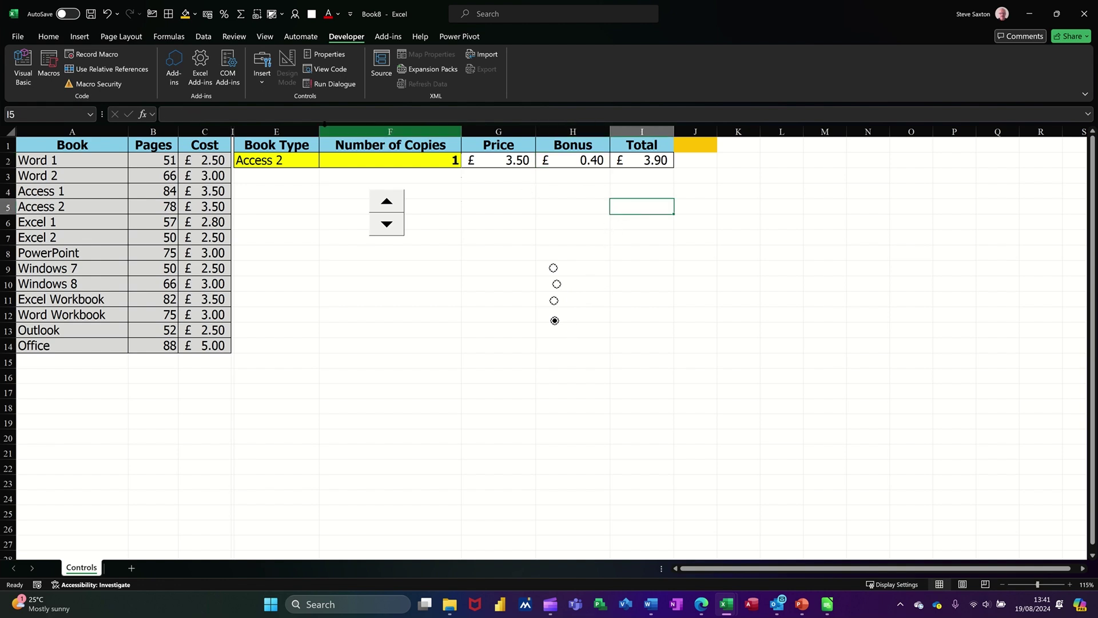
{"action": "left_click", "coordinate": [262, 81]}
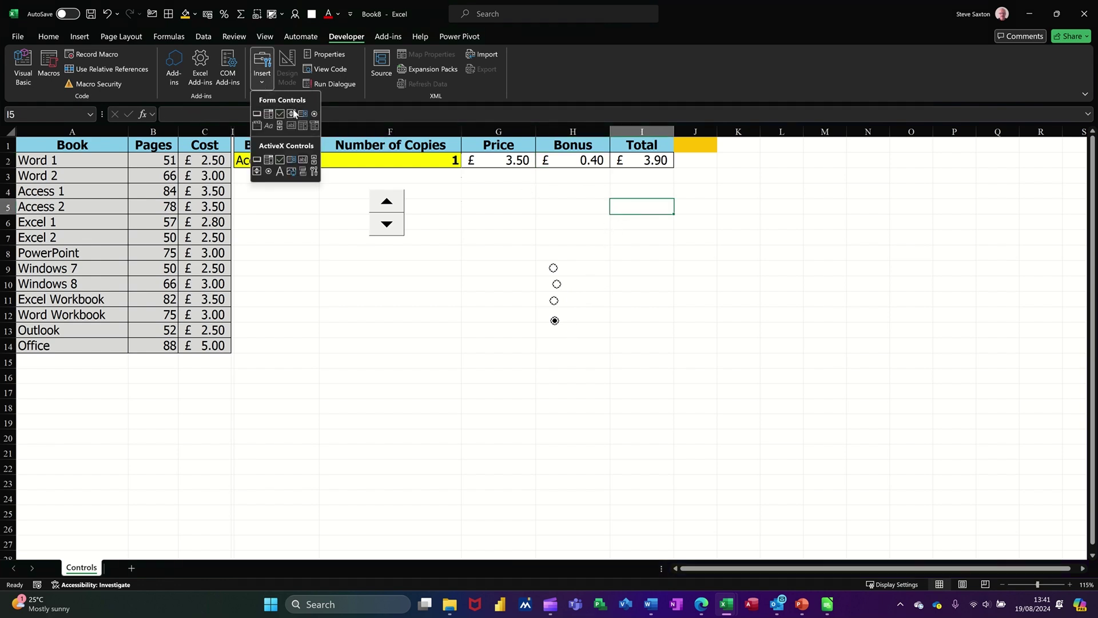
{"action": "left_click", "coordinate": [280, 116]}
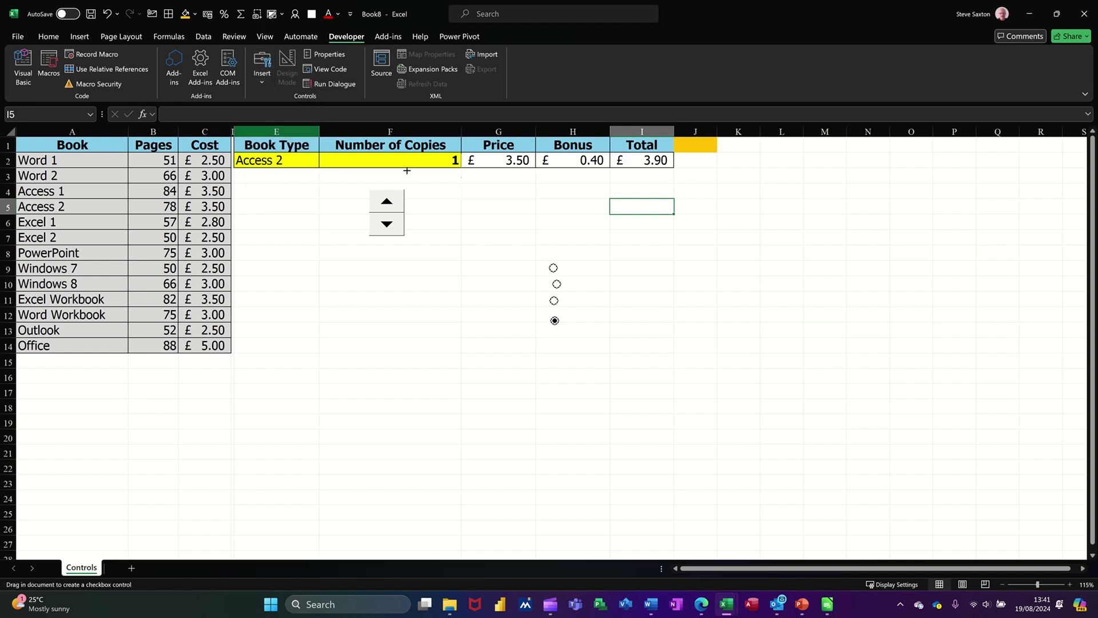
{"action": "left_click_drag", "start_coordinate": [625, 203], "coordinate": [702, 230]}
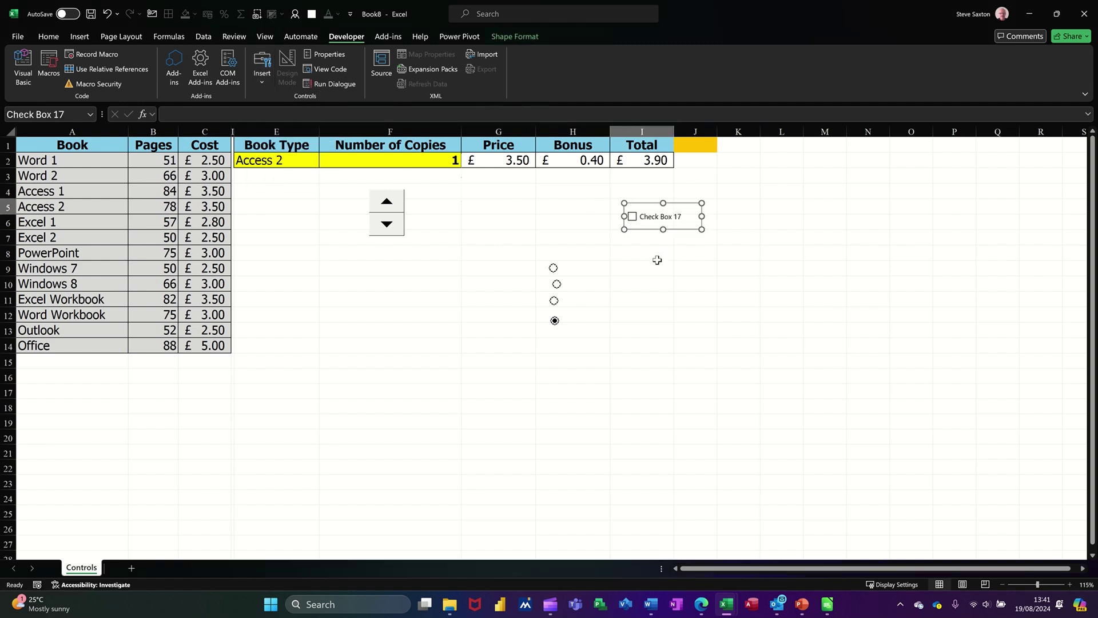
- Delete the check box's caption text and tick the box
{"action": "left_click", "coordinate": [641, 218]}
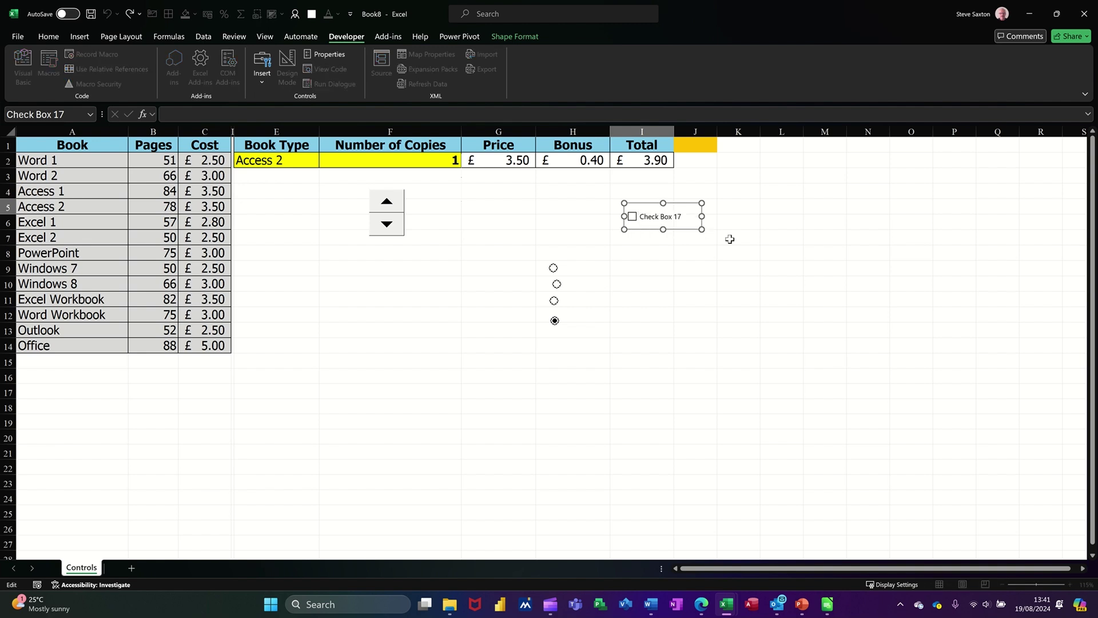
{"action": "key", "text": "ctrl+a"}
{"action": "key", "text": "Delete"}
{"action": "left_click", "coordinate": [691, 262]}
{"action": "left_click", "coordinate": [638, 227]}
{"action": "left_click", "coordinate": [644, 249]}
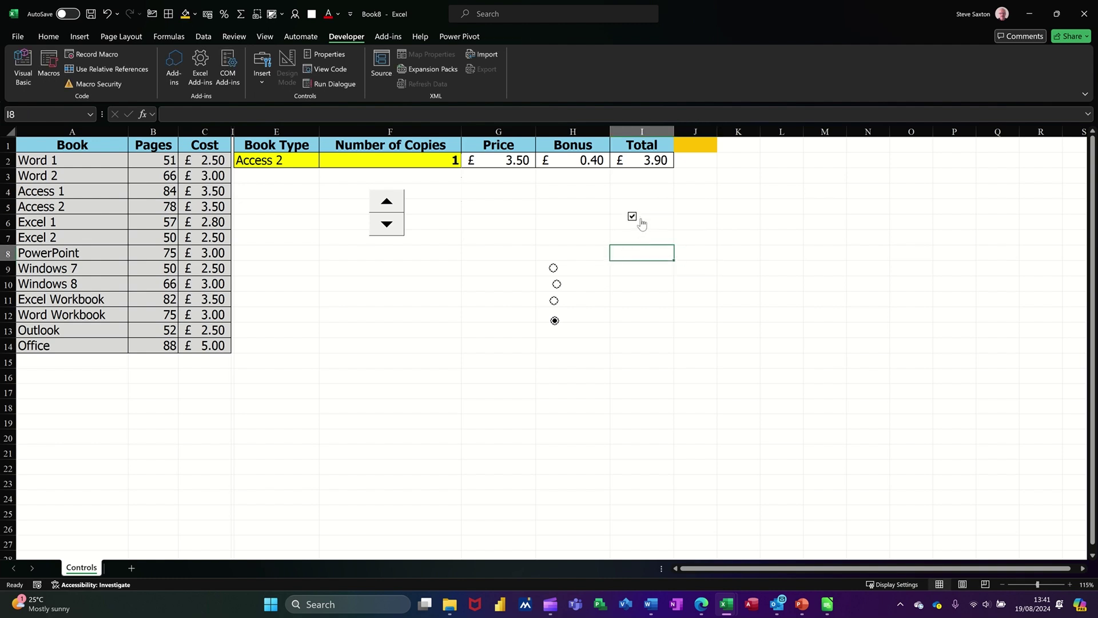
- Set the cell link of the check box to $G$4 in its control settings
{"action": "right_click", "coordinate": [642, 223]}
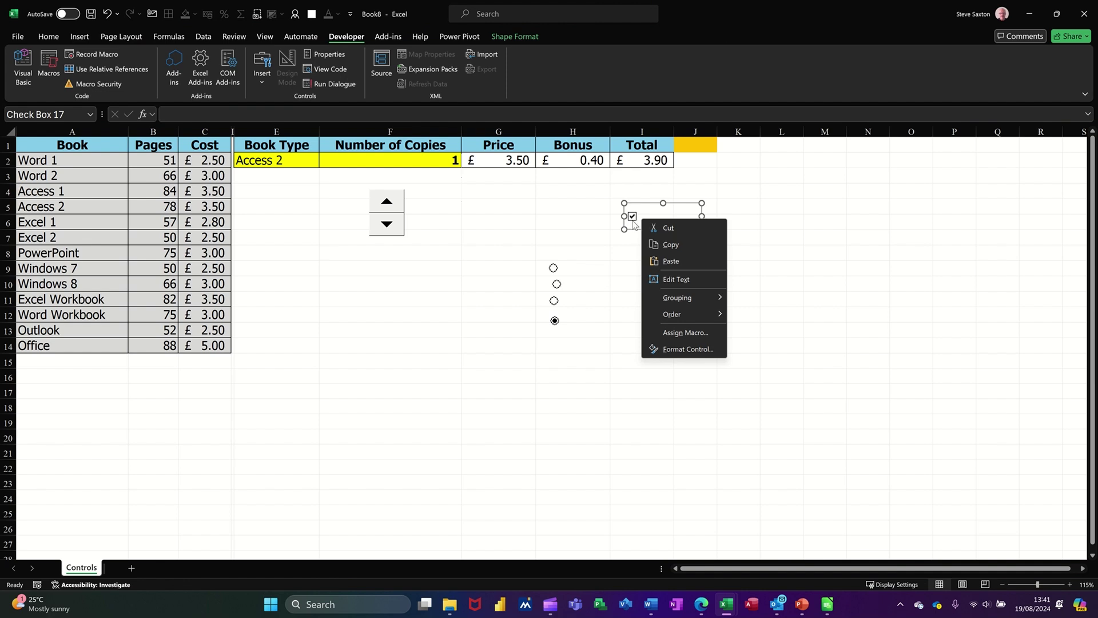
{"action": "left_click", "coordinate": [678, 350]}
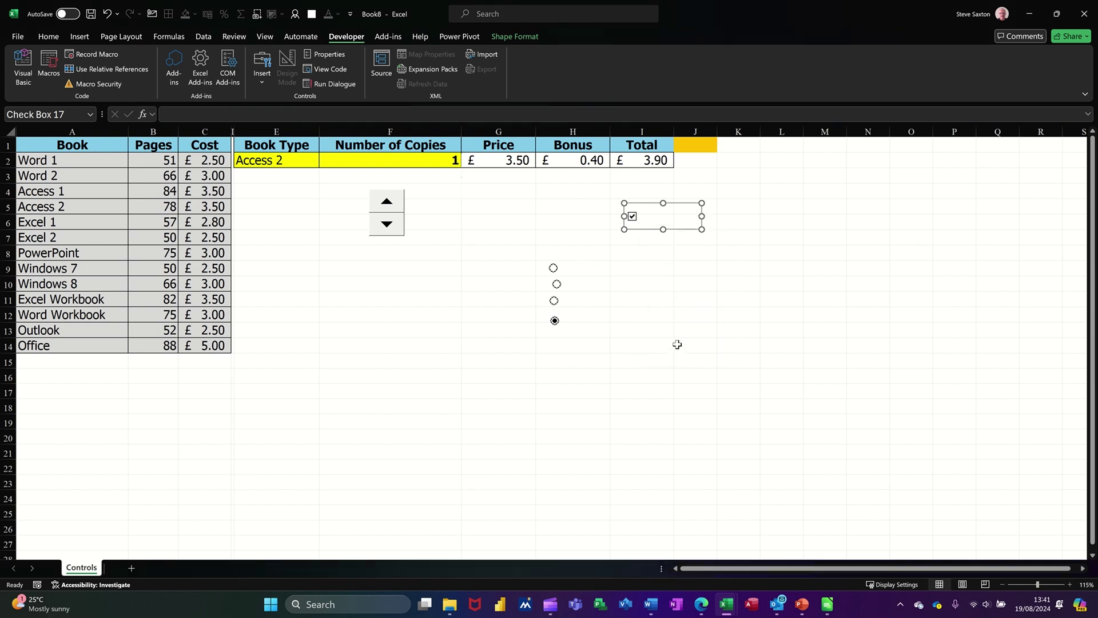
{"action": "left_click", "coordinate": [355, 394]}
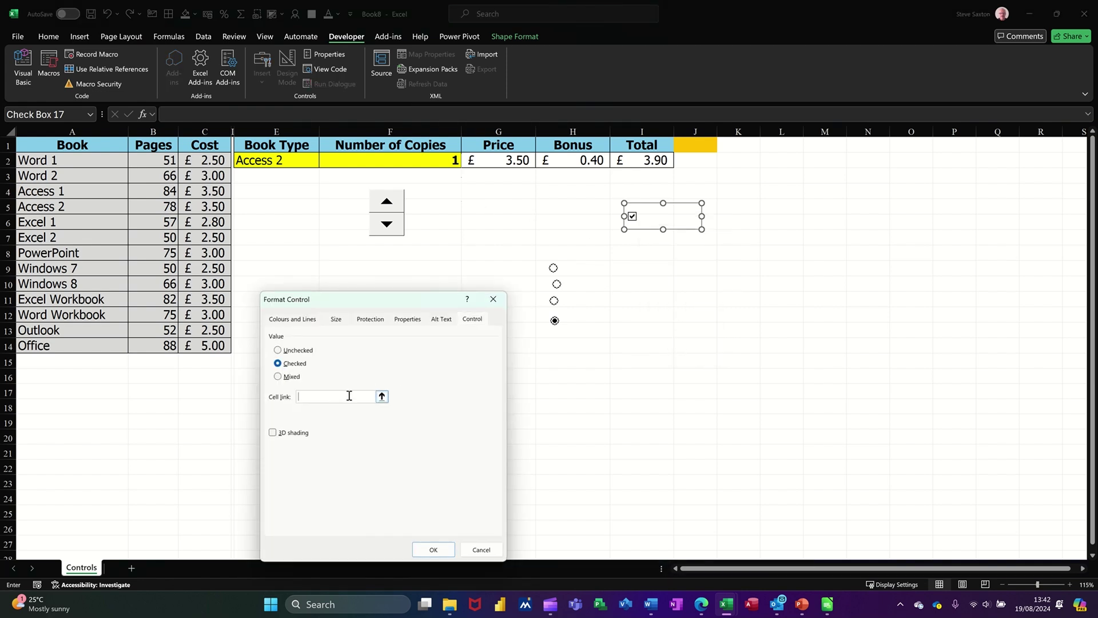
{"action": "left_click", "coordinate": [483, 191]}
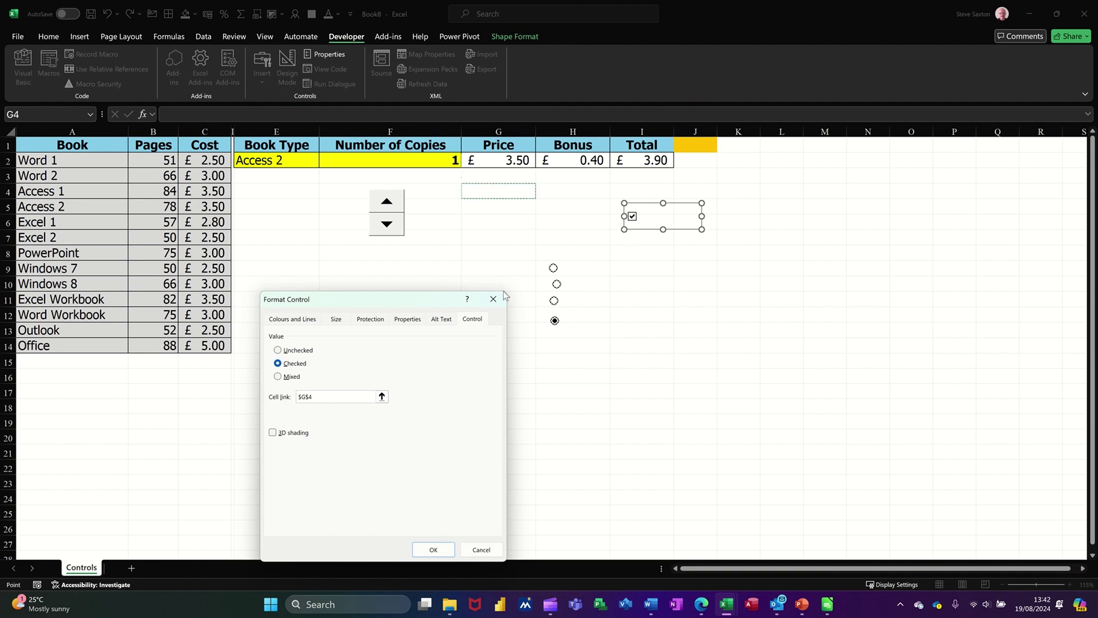
{"action": "left_click", "coordinate": [438, 549]}
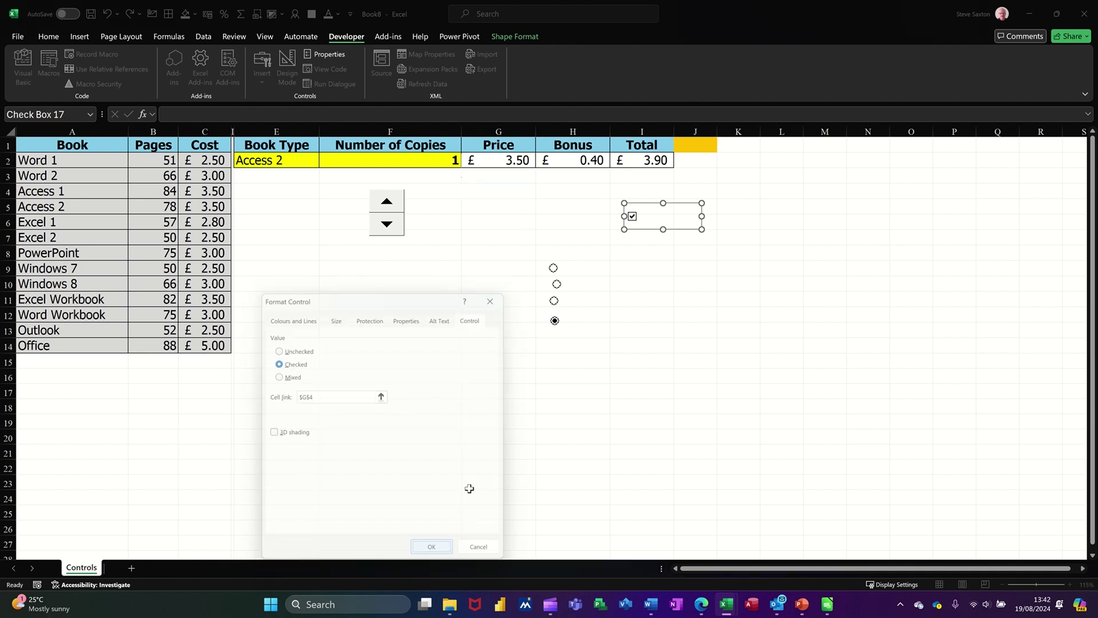
- Toggle the check box several times, leave it unticked, and inspect linked cell G4
{"action": "left_click", "coordinate": [683, 334]}
{"action": "left_click", "coordinate": [633, 217]}
{"action": "left_click", "coordinate": [634, 218]}
{"action": "left_click", "coordinate": [633, 218]}
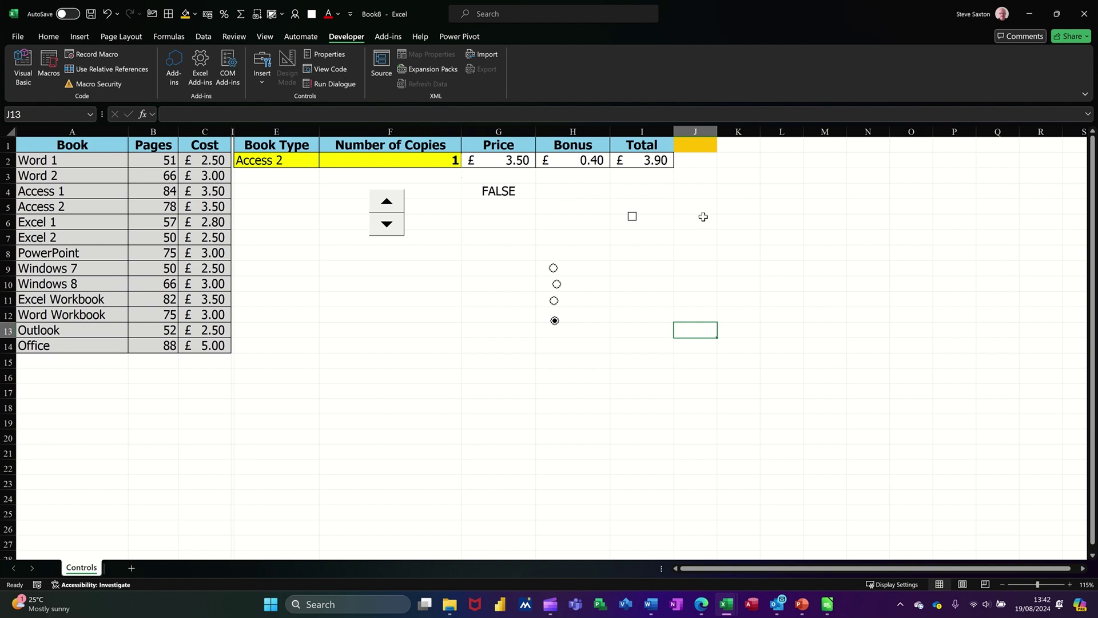
{"action": "left_click", "coordinate": [518, 190]}
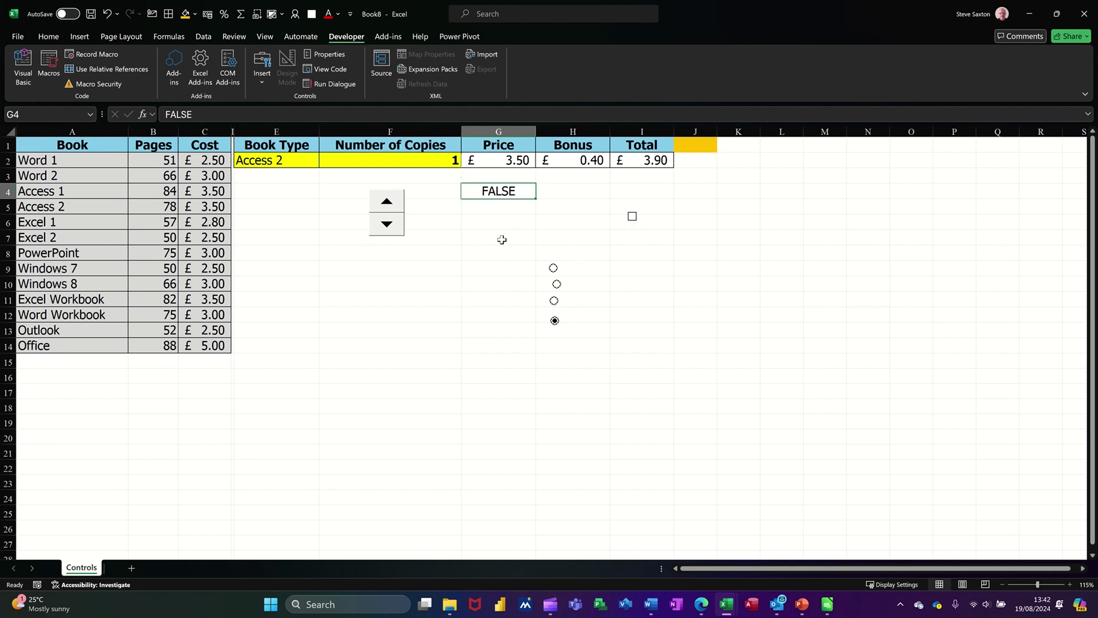
- Insert an in-cell checkbox in G7
{"action": "left_click", "coordinate": [482, 238]}
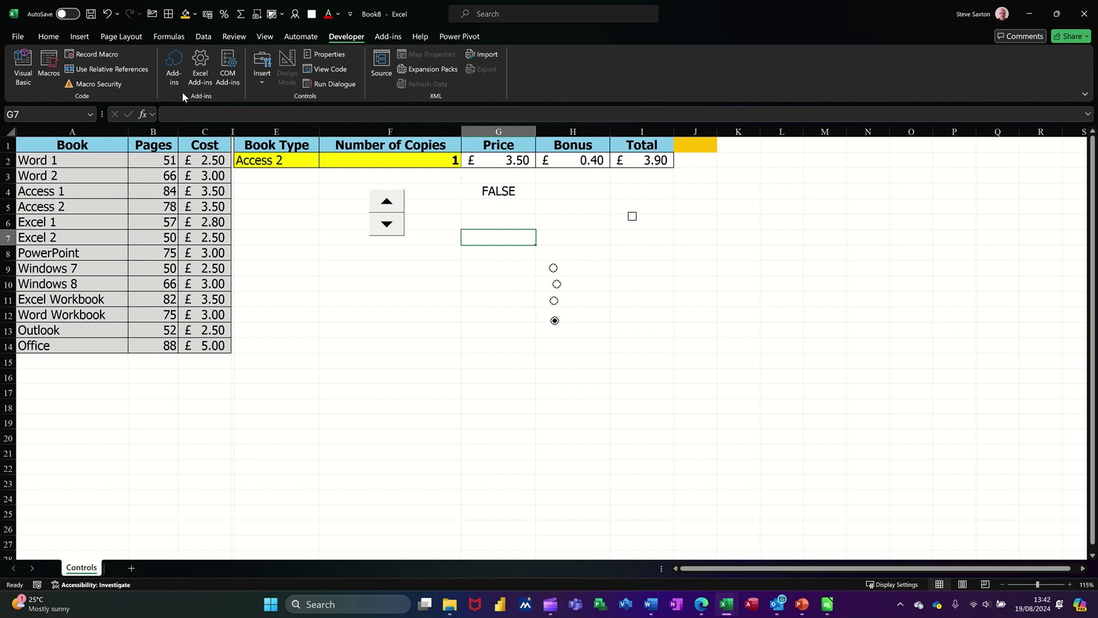
{"action": "left_click", "coordinate": [79, 36]}
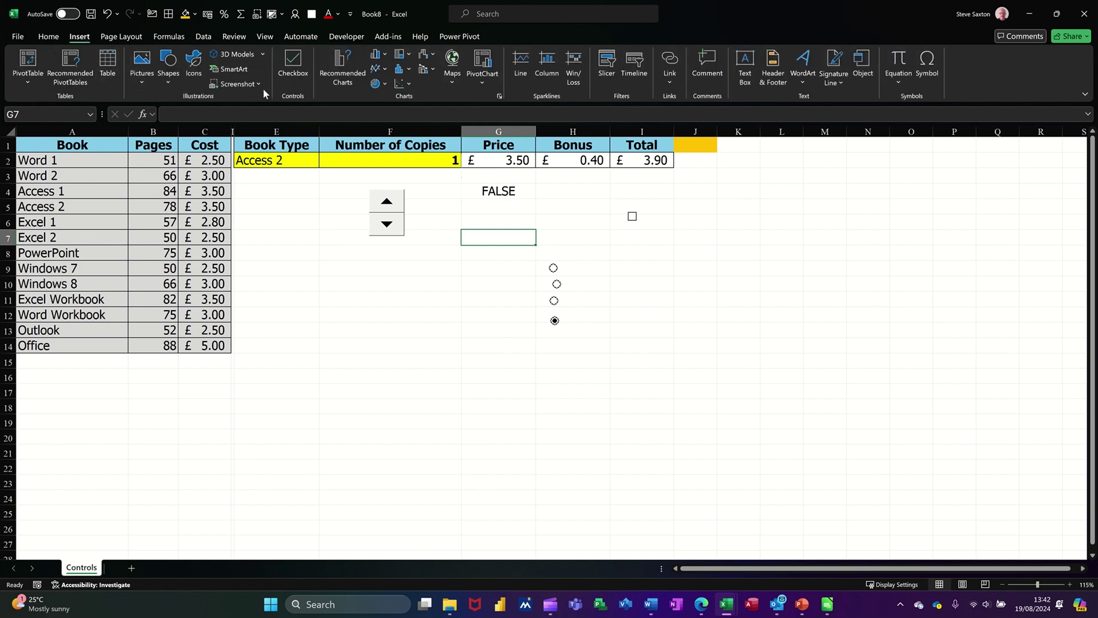
{"action": "left_click", "coordinate": [292, 63]}
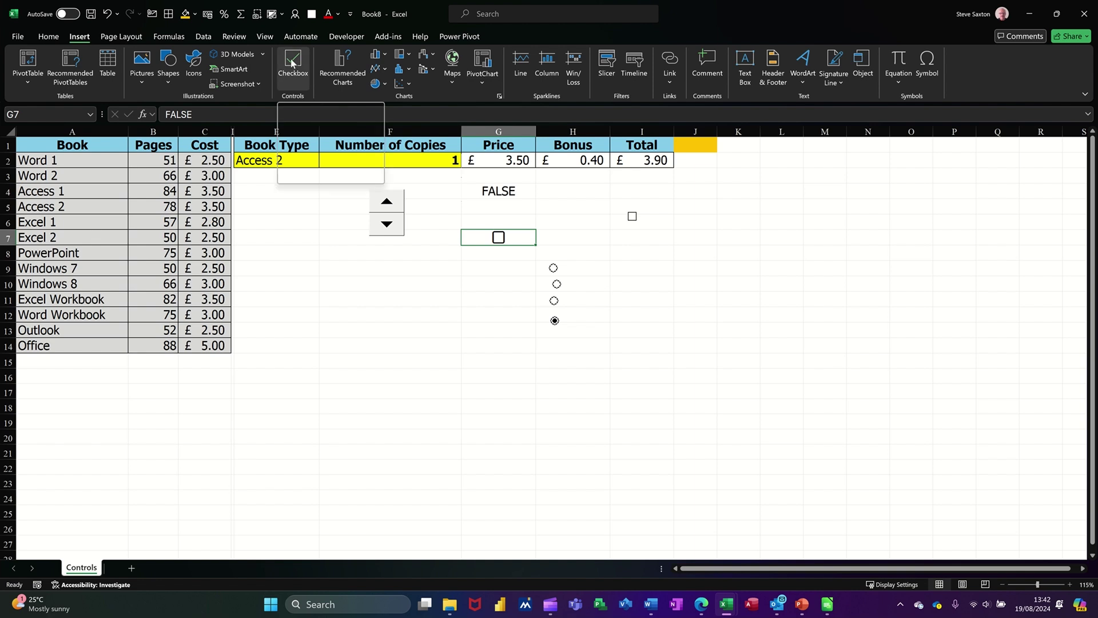
- Test the in-cell checkbox in G7 by ticking it, viewing the cell's available commands, and unticking it
{"action": "left_click", "coordinate": [498, 240]}
{"action": "left_click", "coordinate": [497, 258]}
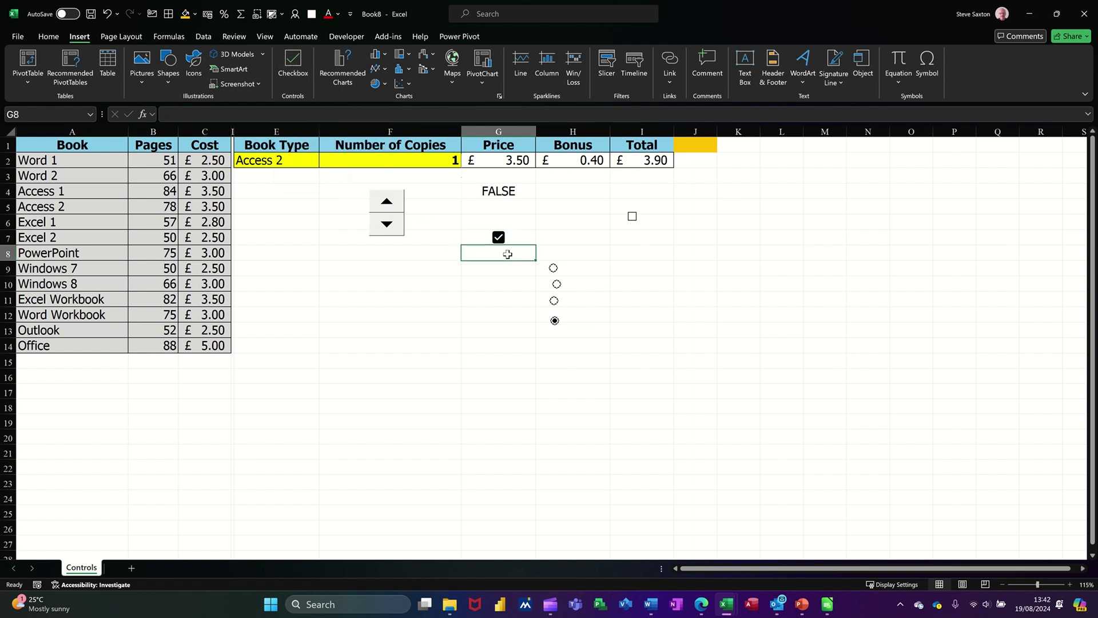
{"action": "right_click", "coordinate": [504, 243]}
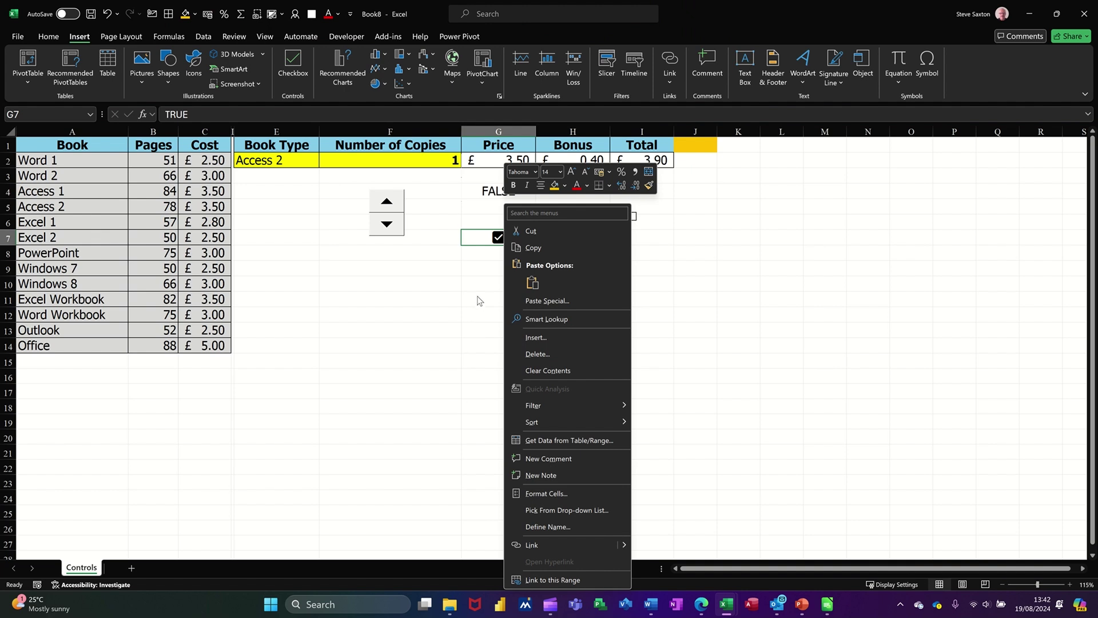
{"action": "key", "text": "Escape"}
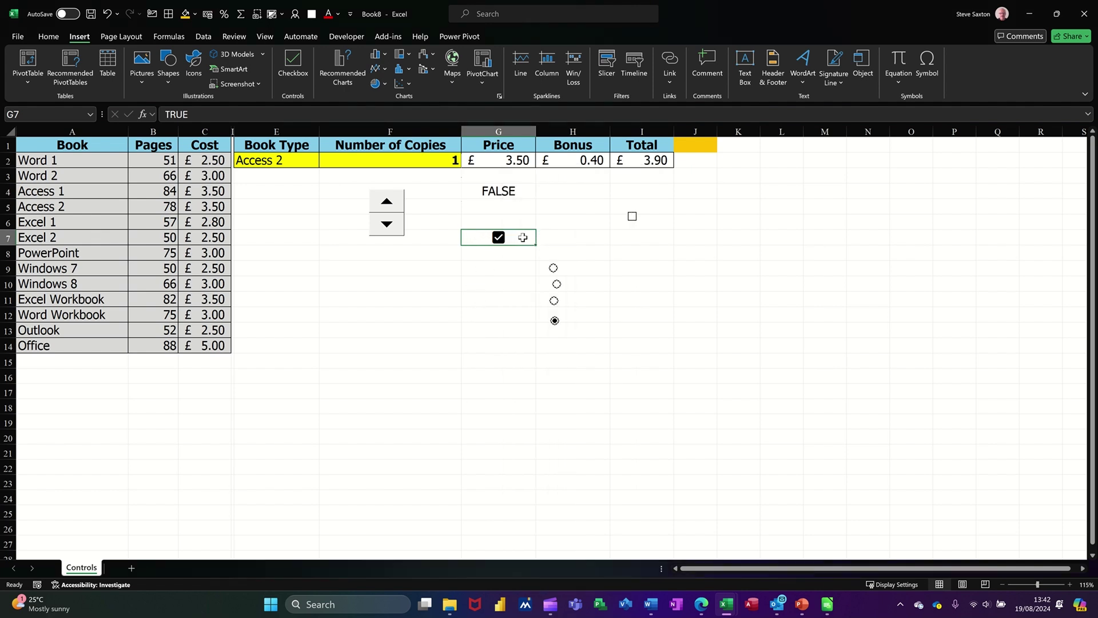
{"action": "left_click", "coordinate": [498, 239]}
- Enter the formula =IF(G7=TRUE,"Comple","Not Complete") in cell H7
{"action": "left_click", "coordinate": [572, 236]}
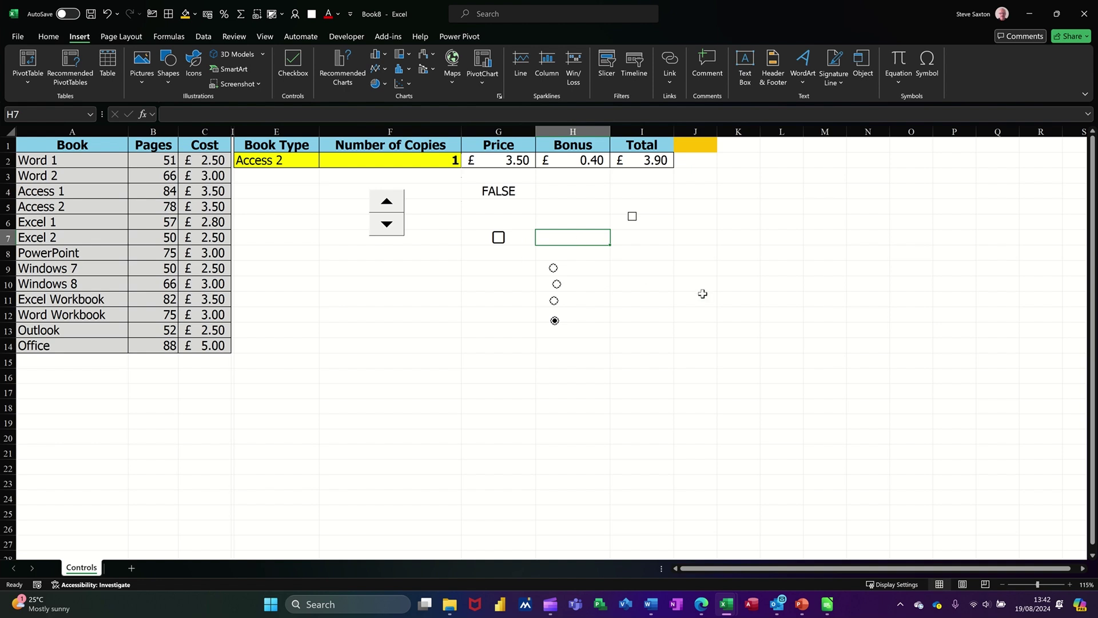
{"action": "type", "text": "=IF("}
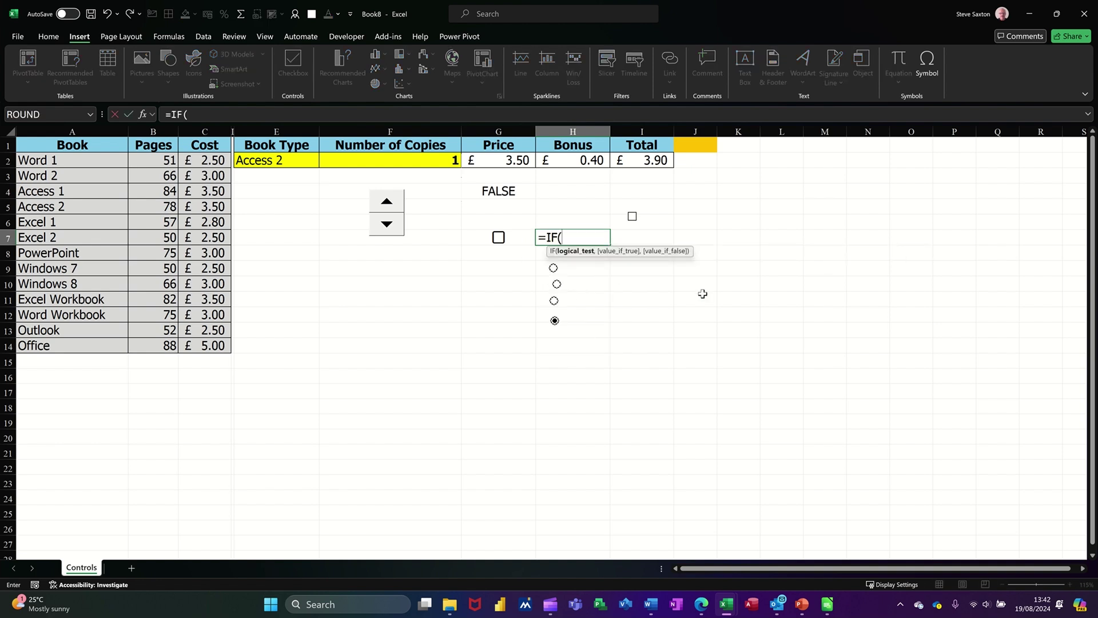
{"action": "left_click", "coordinate": [474, 240]}
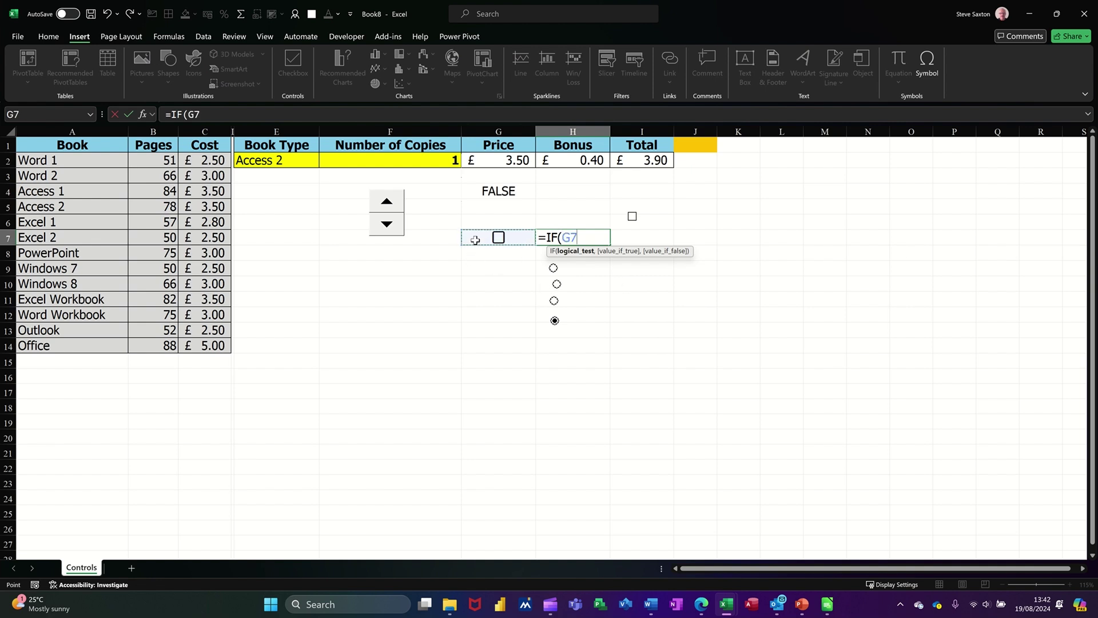
{"action": "type", "text": "="}
{"action": "type", "text": "t"}
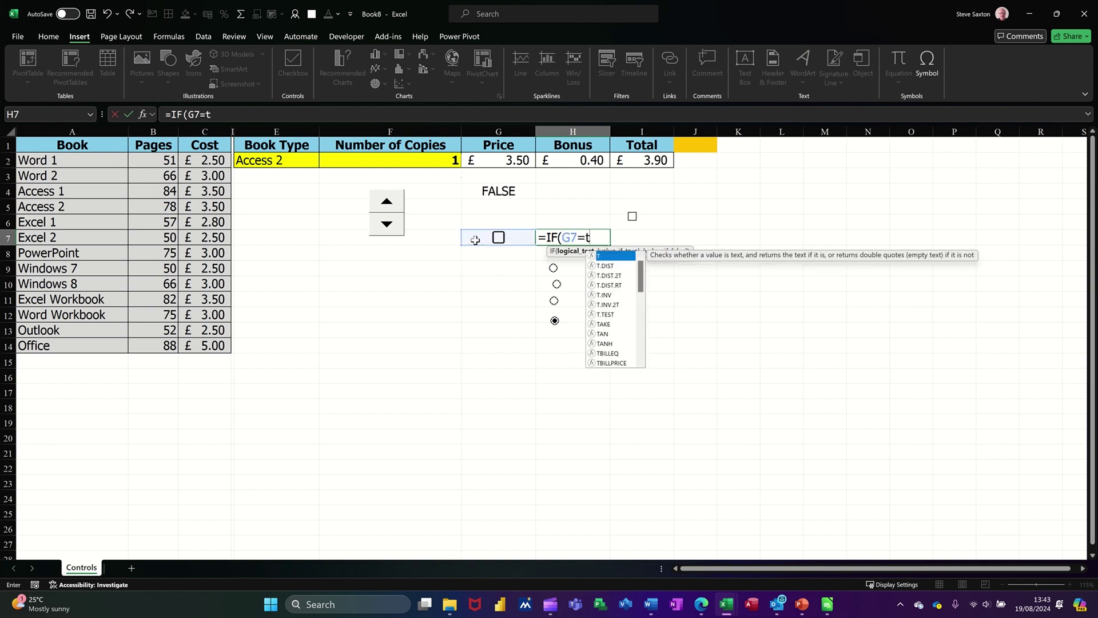
{"action": "type", "text": "rue,"}
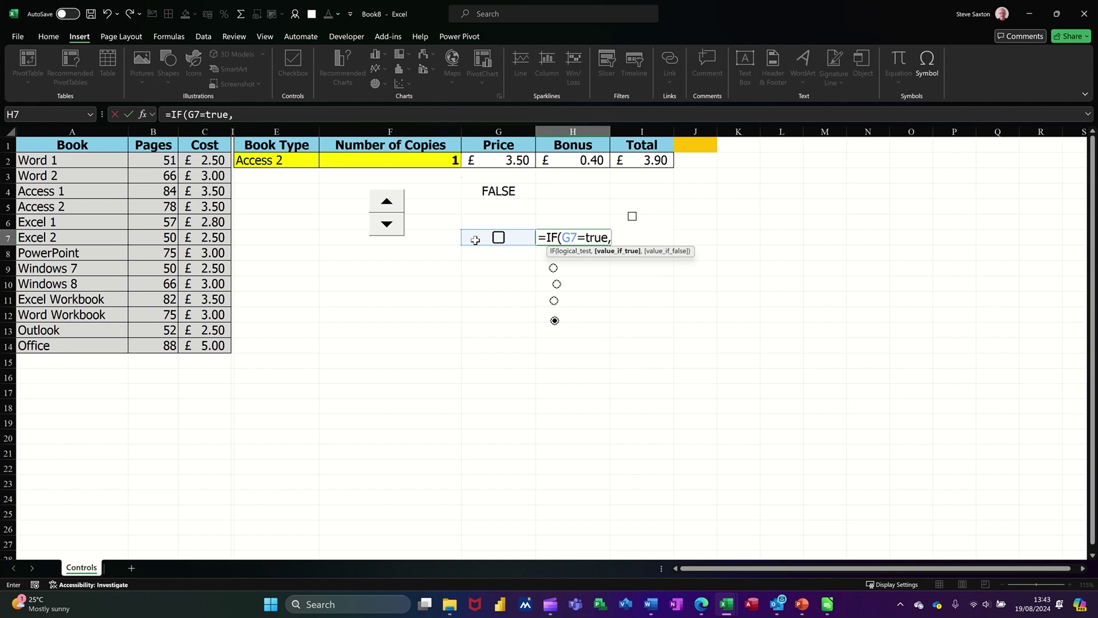
{"action": "type", "text": "\"Comple\",\"Not Comple"}
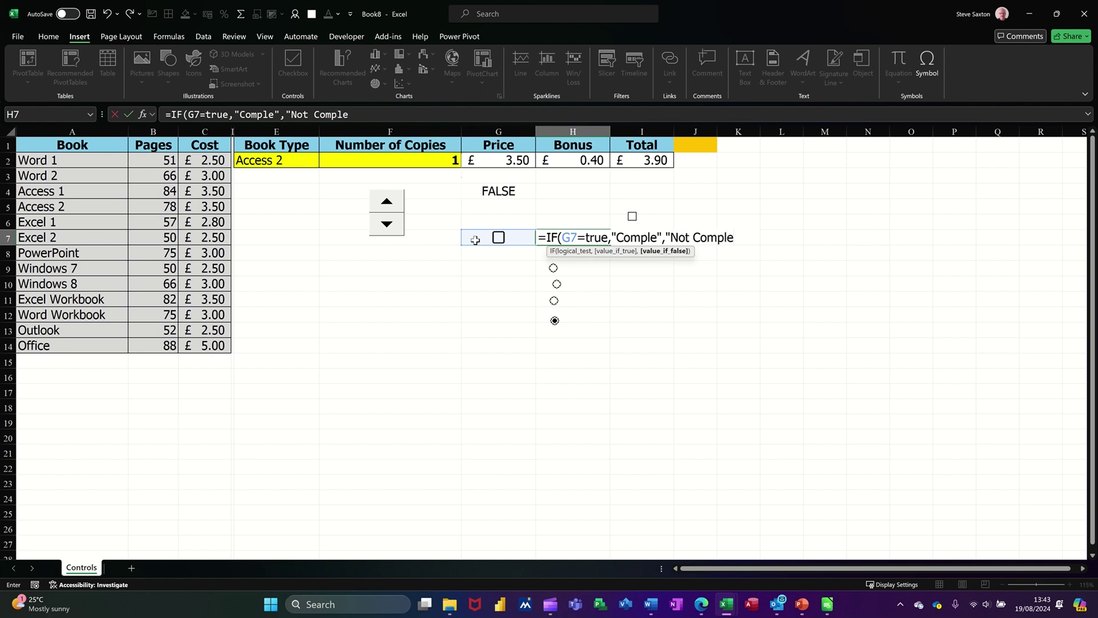
{"action": "type", "text": "te\")"}
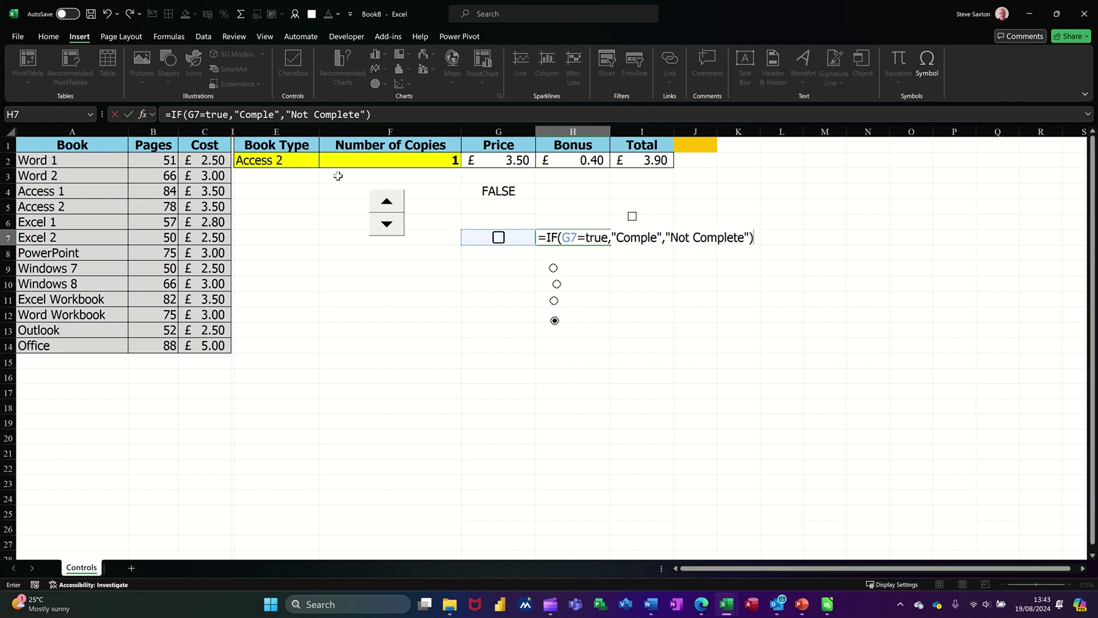
{"action": "left_click", "coordinate": [128, 115]}
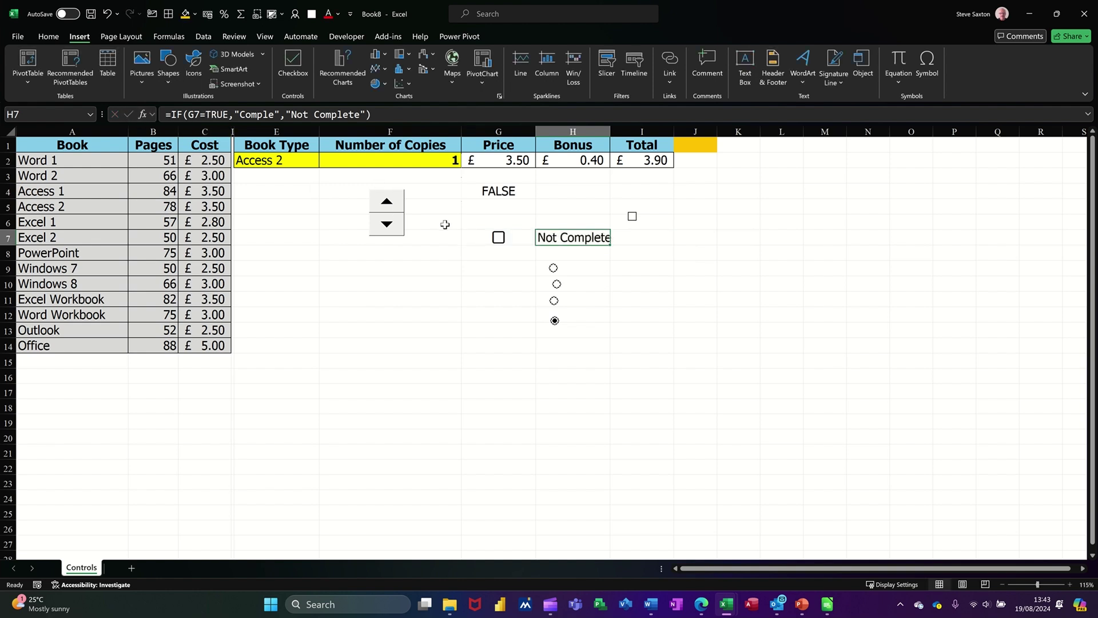
- Tick the checkbox in G7 and correct the true result of the H7 formula to "Complete"
{"action": "left_click", "coordinate": [498, 238]}
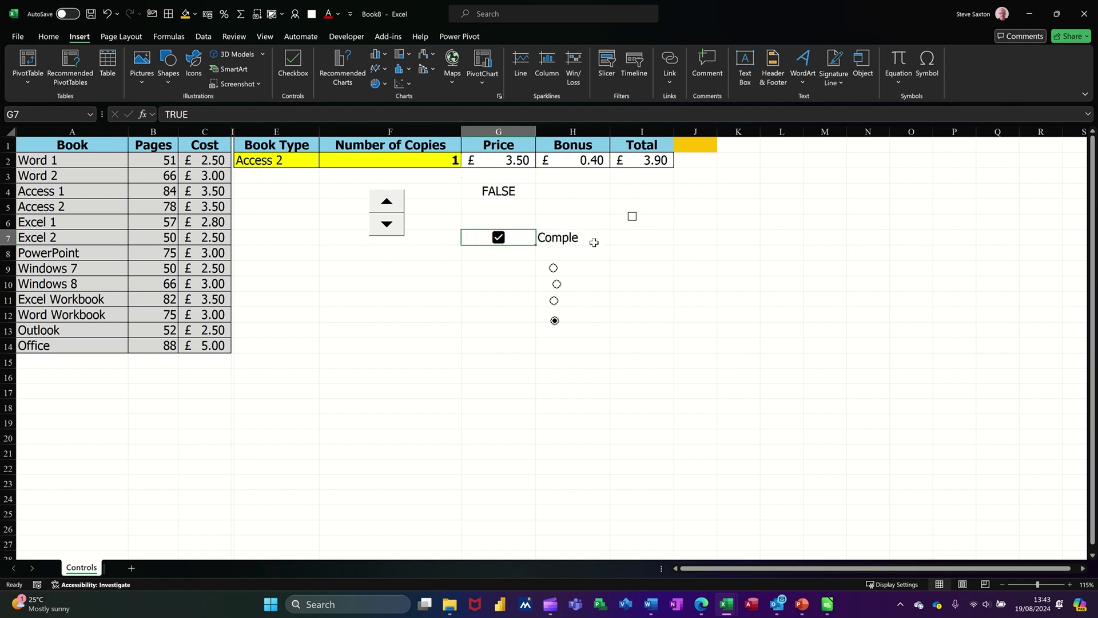
{"action": "left_click", "coordinate": [559, 240]}
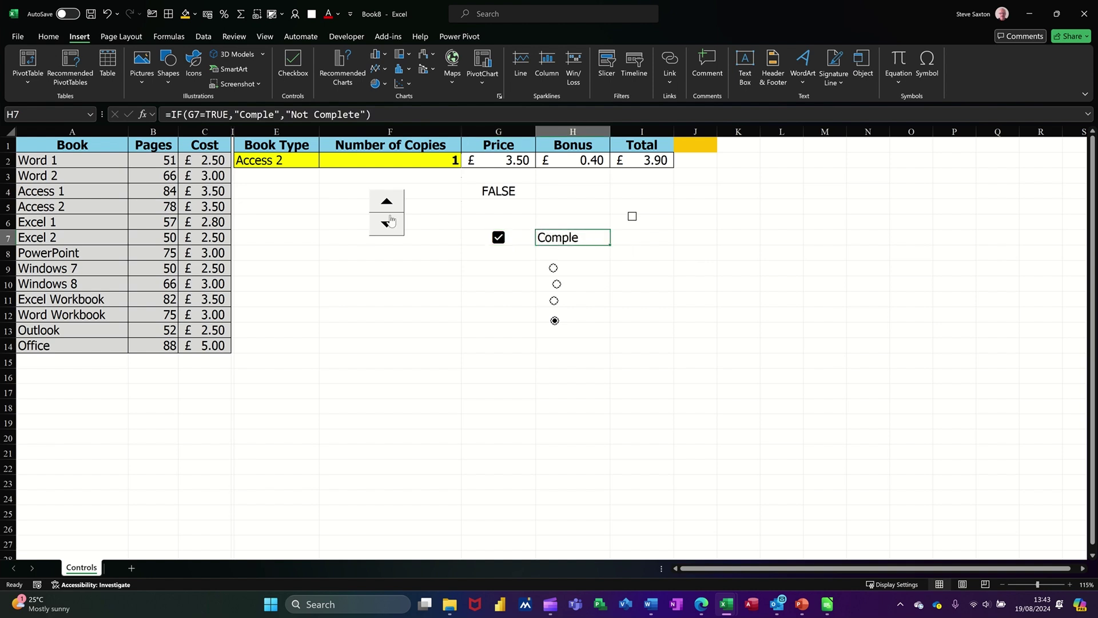
{"action": "left_click", "coordinate": [275, 117]}
{"action": "type", "text": "te"}
{"action": "key", "text": "Return"}
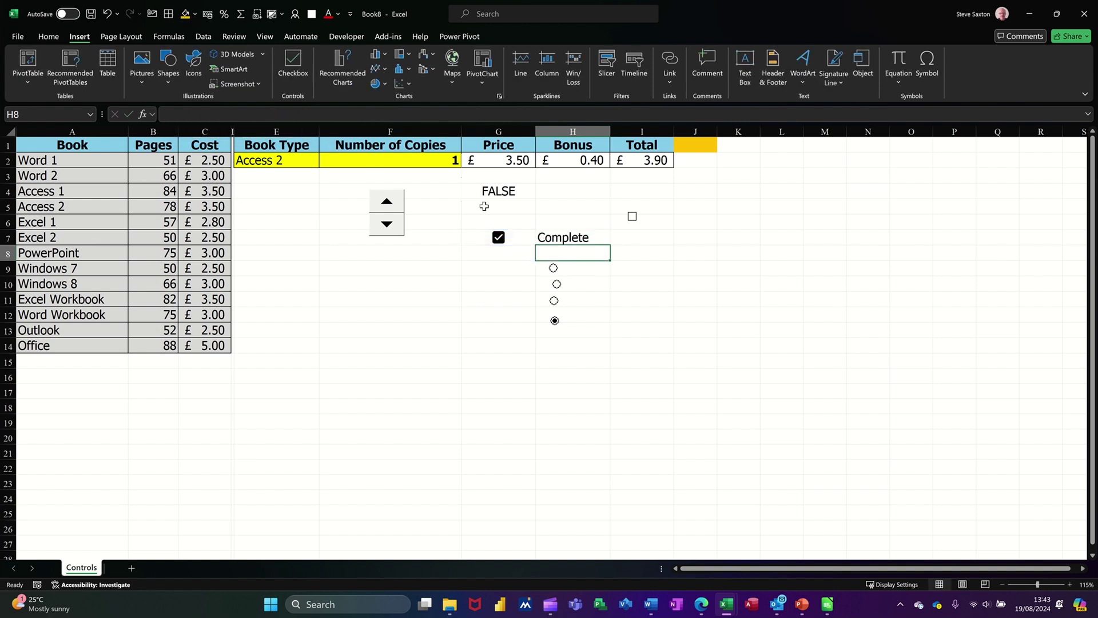
- Test the in-cell checkbox in G7 and the check box linked to G4 by toggling them, leave both unticked, and inspect the H7 formula
{"action": "left_click", "coordinate": [564, 235]}
{"action": "left_click", "coordinate": [500, 239]}
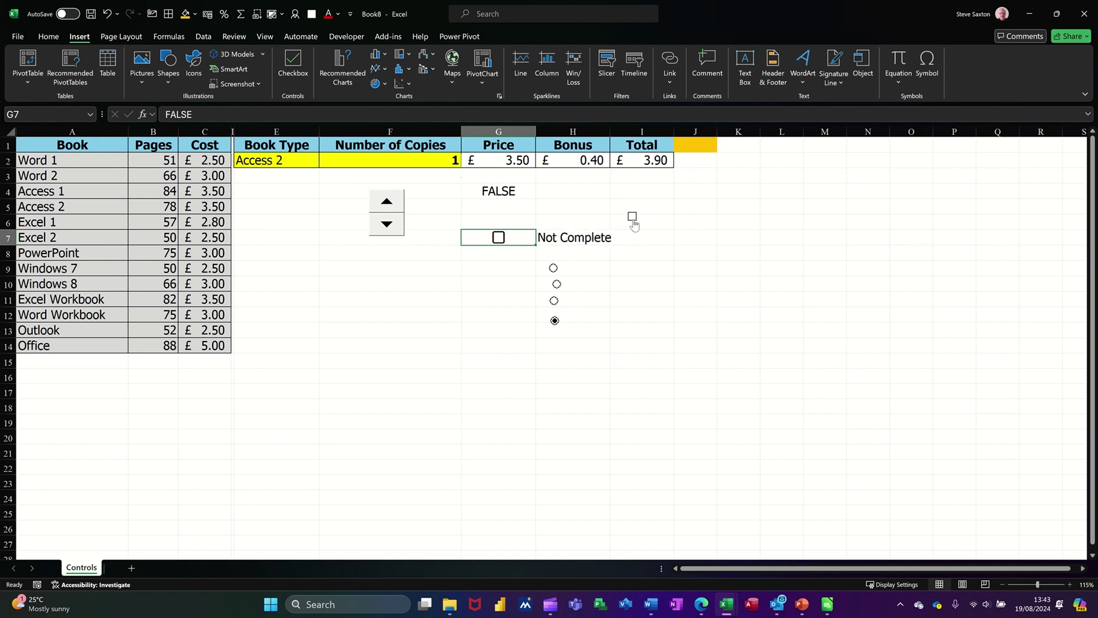
{"action": "left_click", "coordinate": [497, 239]}
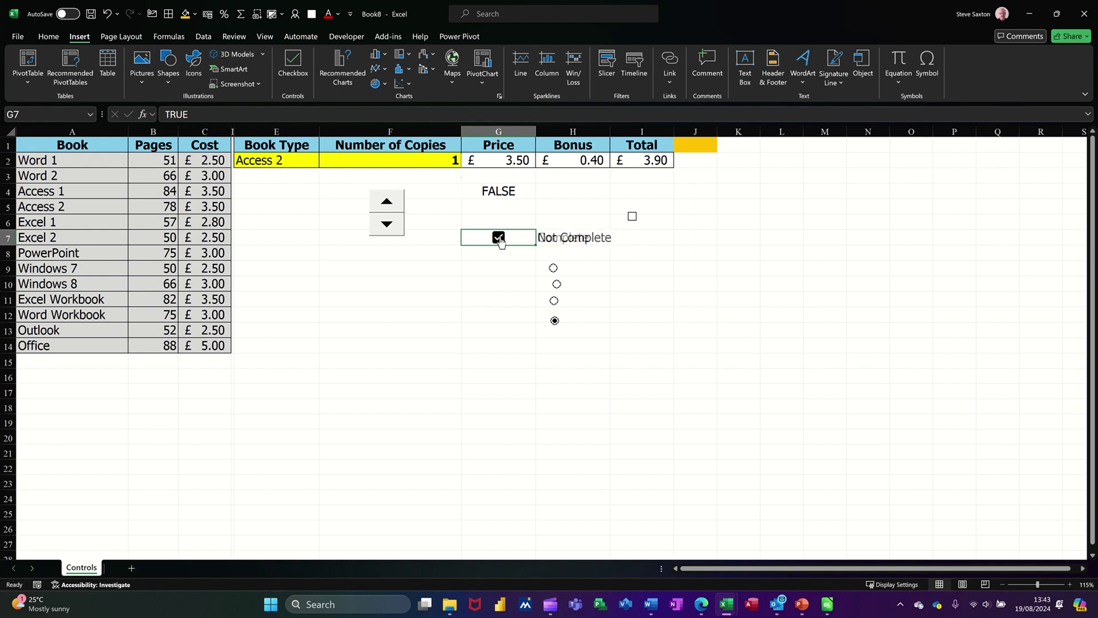
{"action": "left_click", "coordinate": [632, 219]}
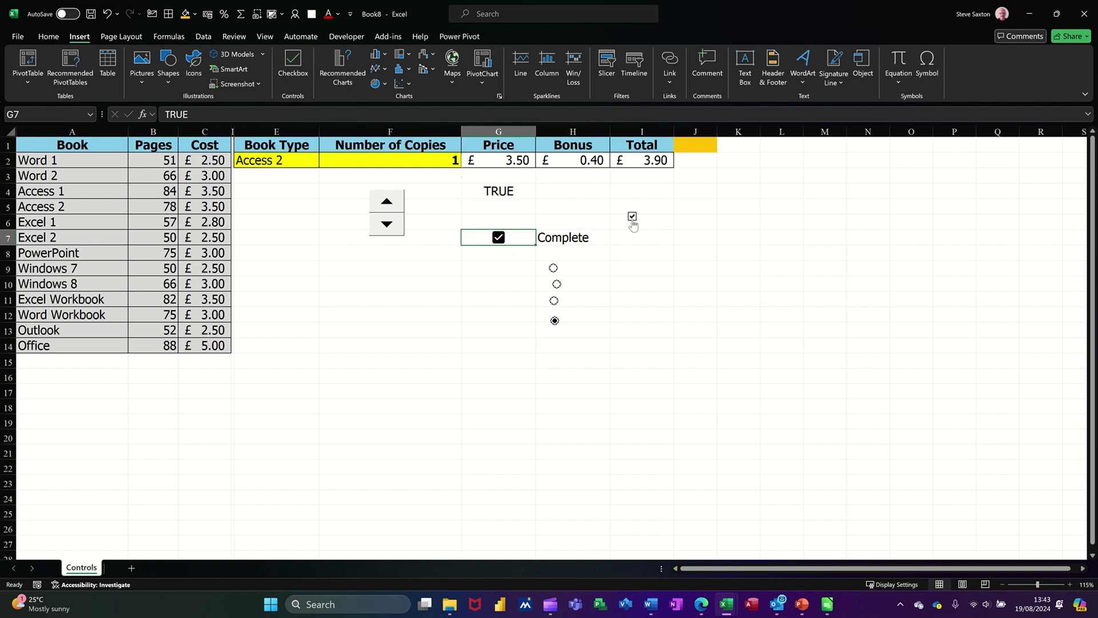
{"action": "left_click", "coordinate": [632, 217]}
{"action": "left_click", "coordinate": [500, 238]}
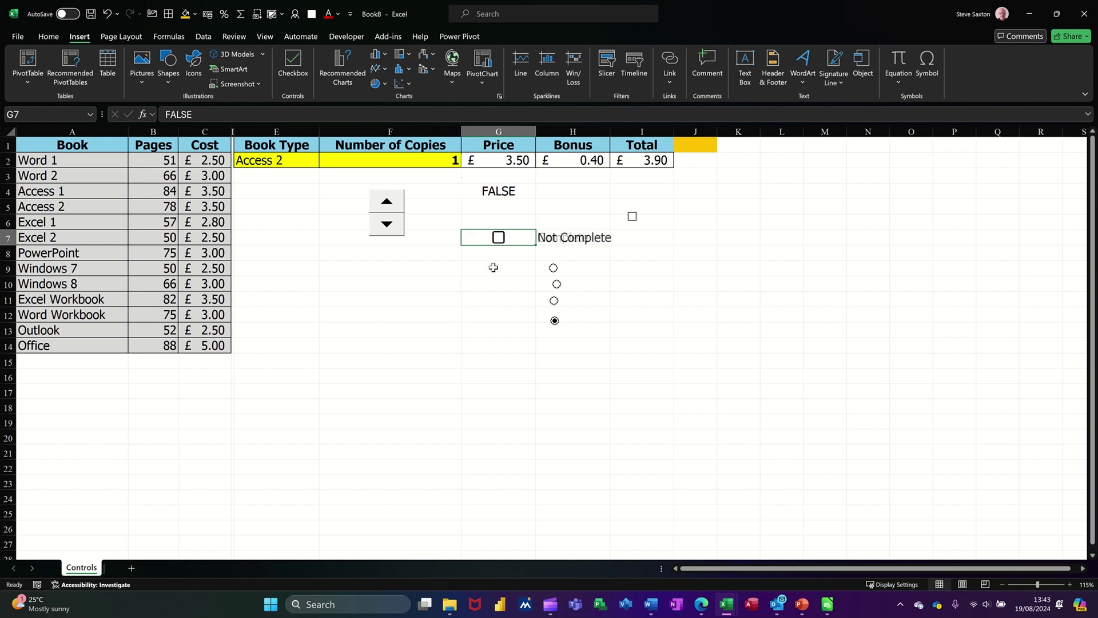
{"action": "left_click", "coordinate": [588, 243]}
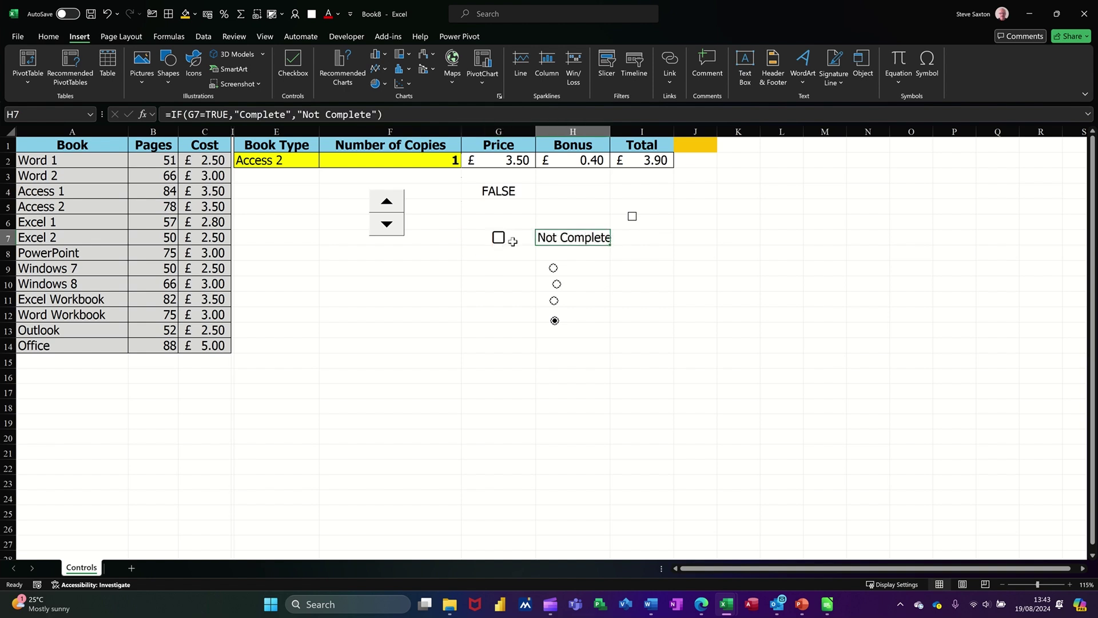